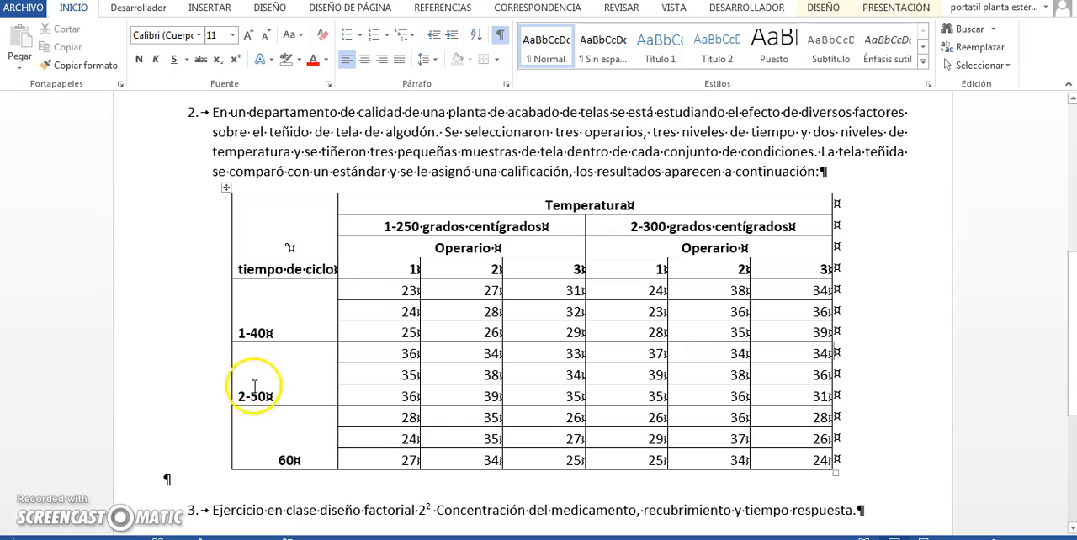
# Add the level prefix "3-" to the 60 cycle-time label in the exercise table
pyautogui.click(276, 461)
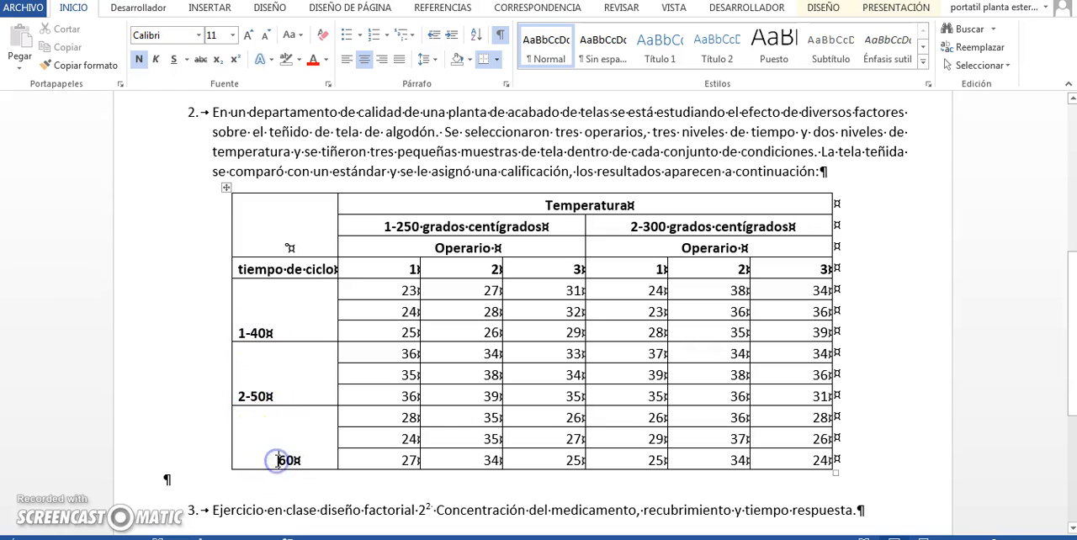
pyautogui.write('3-')
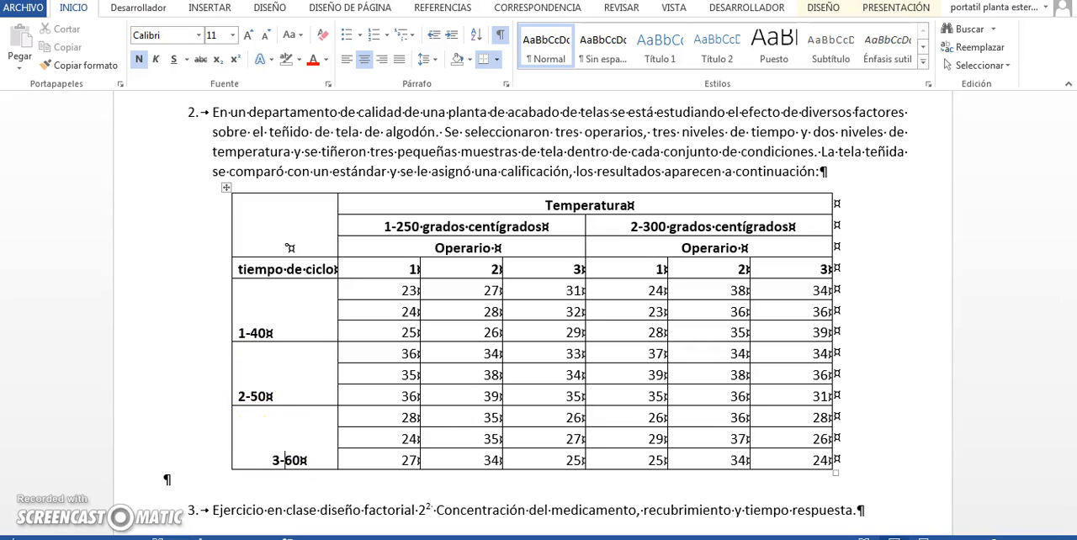
pyautogui.click(384, 370)
pyautogui.press('Up')
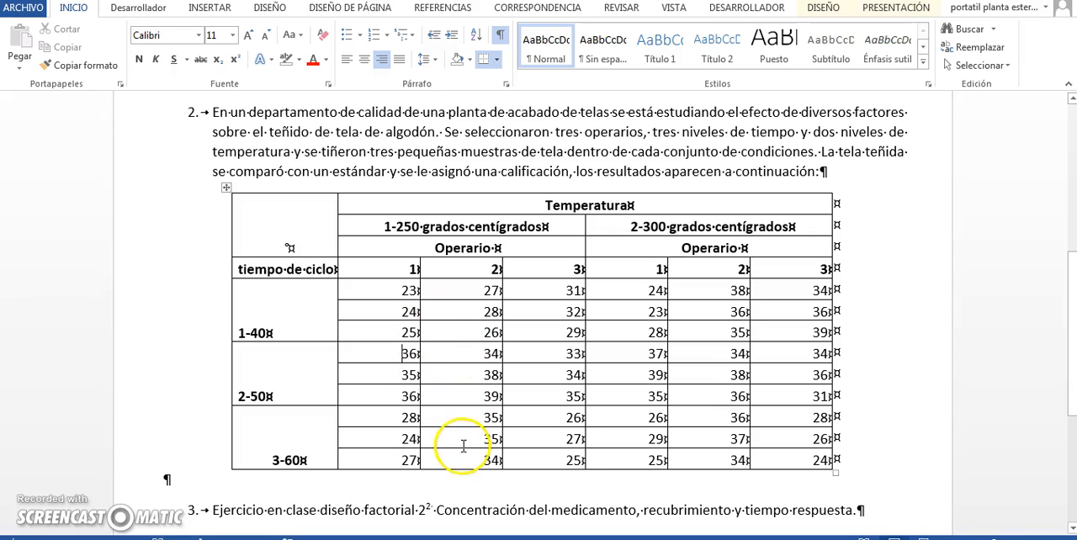
# Switch to STATGRAPHICS and create a new Multi-Factor Categorical design with 1 response variable and 3 experimental factors
pyautogui.moveTo(506, 538)
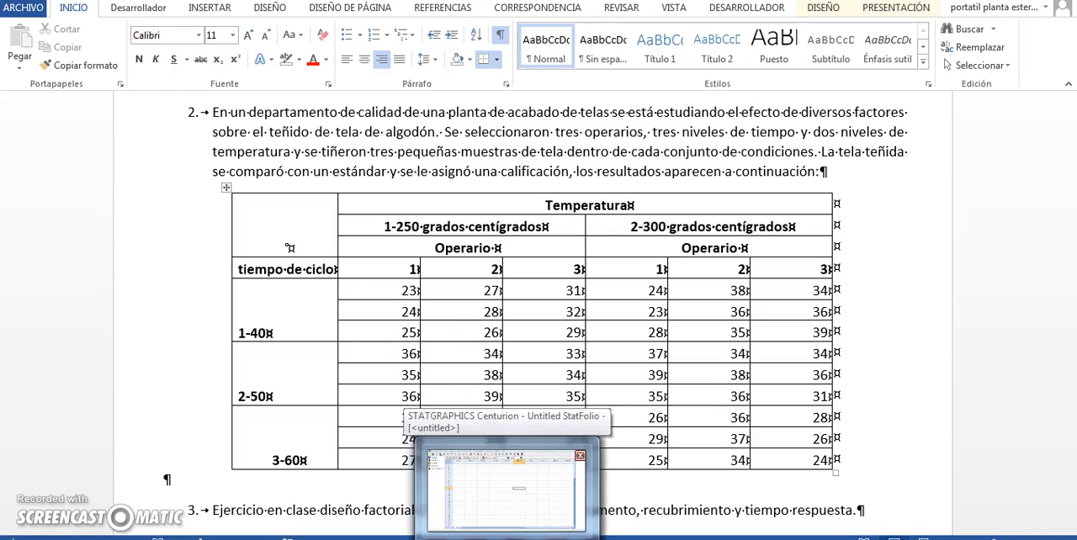
pyautogui.click(506, 492)
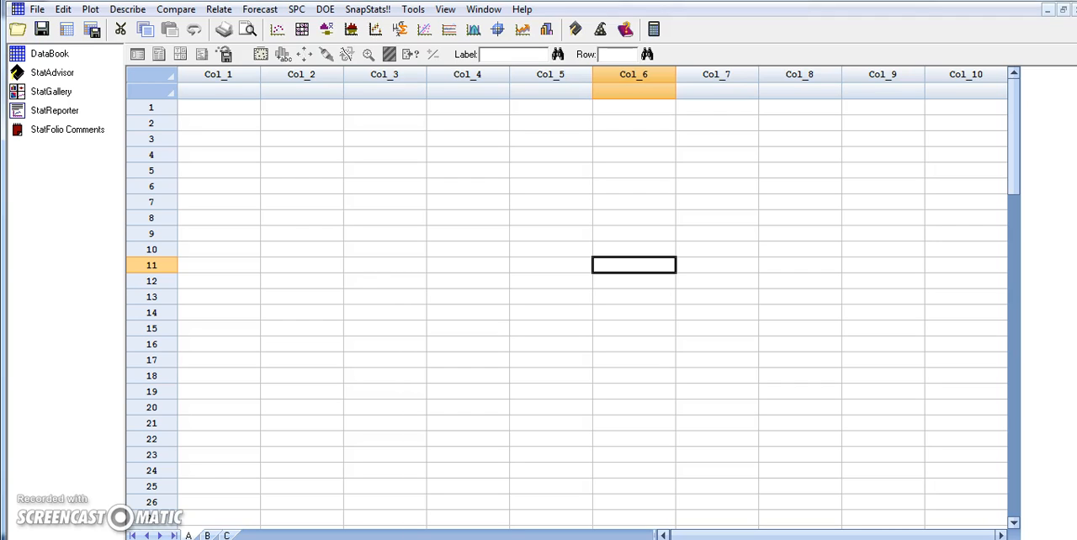
pyautogui.click(326, 10)
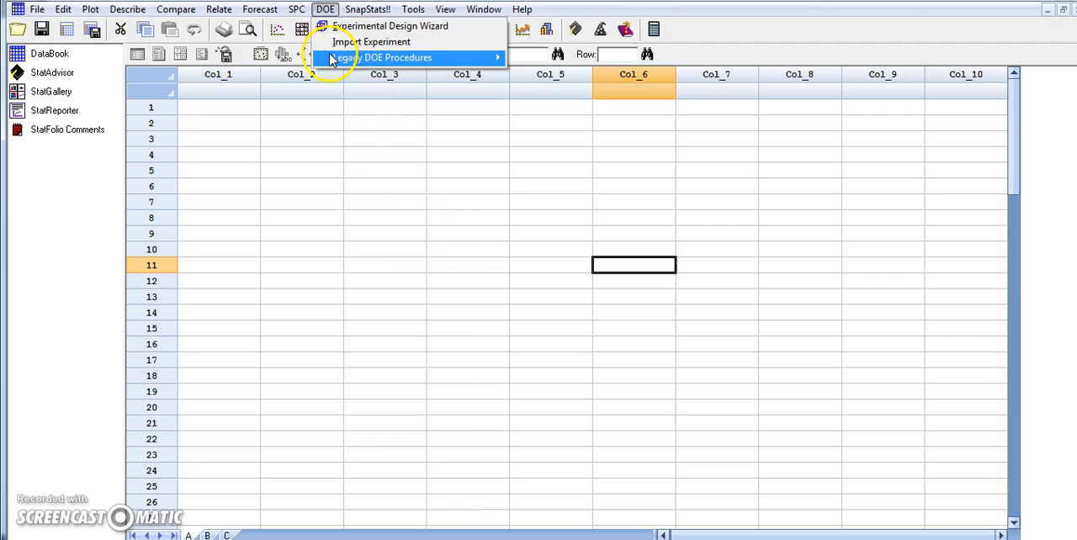
pyautogui.moveTo(337, 56)
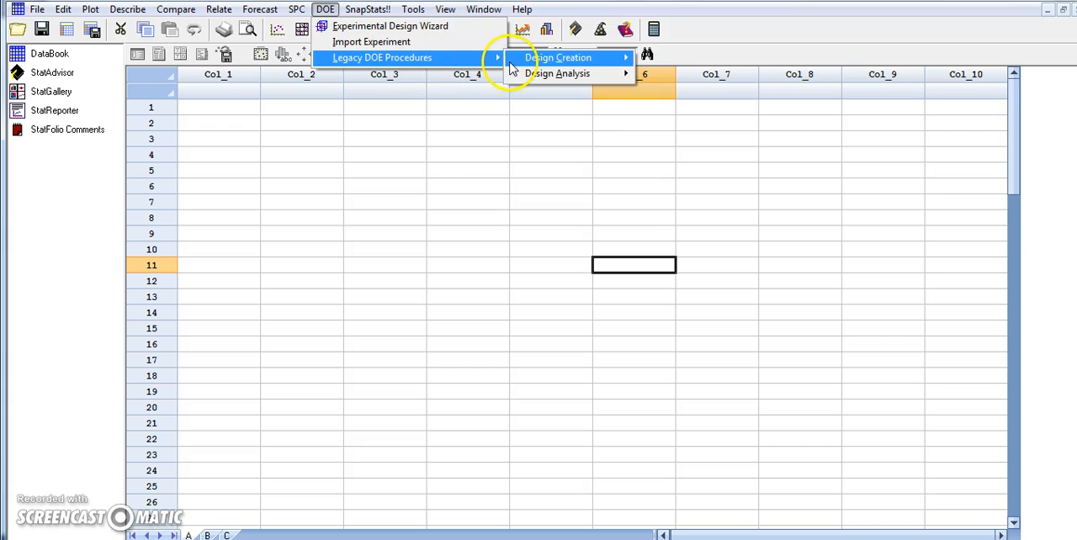
pyautogui.moveTo(513, 68)
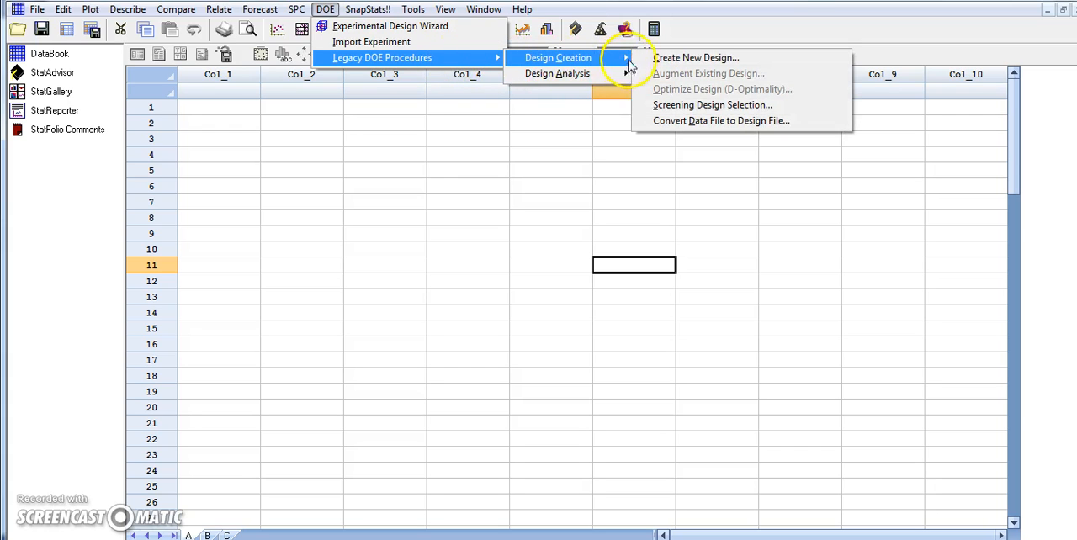
pyautogui.click(661, 57)
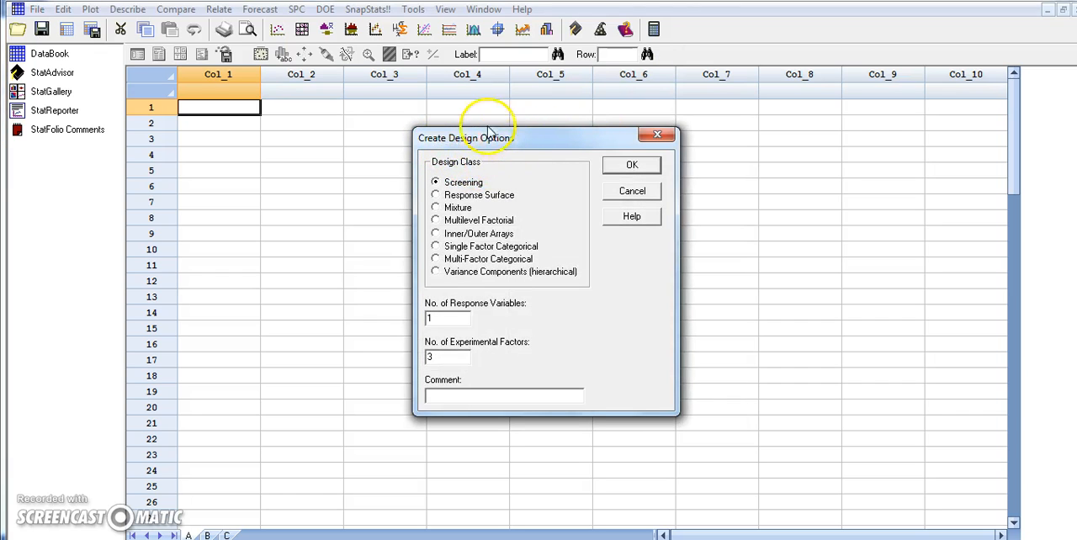
pyautogui.click(436, 260)
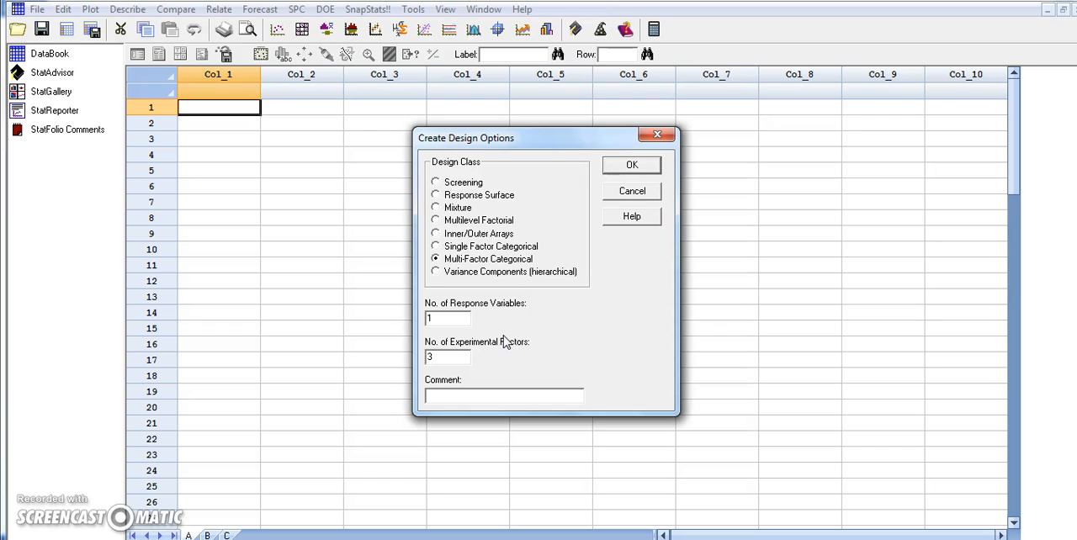
pyautogui.click(630, 166)
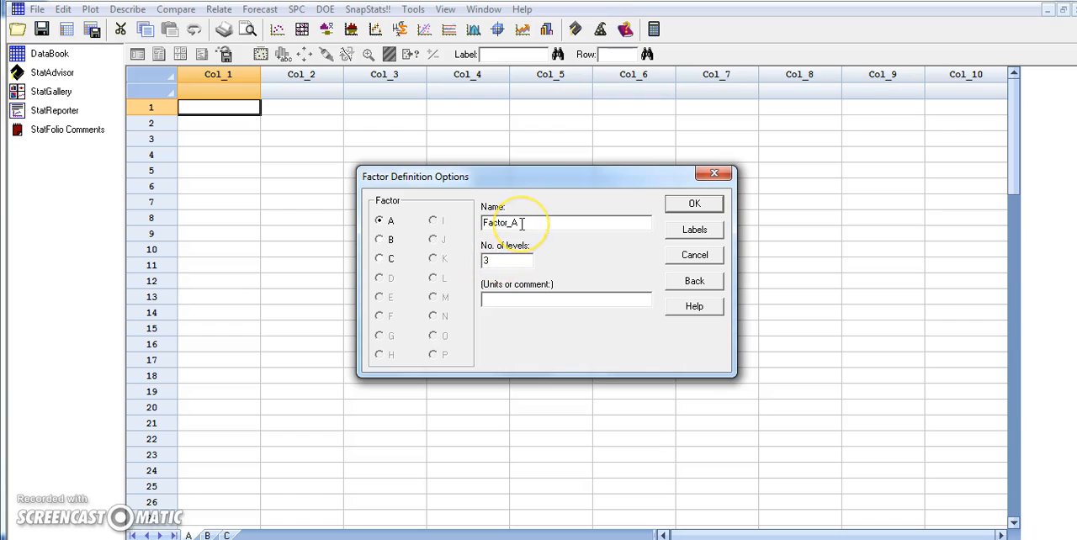
# Define factor A as Tiempo with 3 levels labelled 1, 2 and 3 as in the Word table, and fill in its units
pyautogui.moveTo(515, 222); pyautogui.dragTo(489, 223)
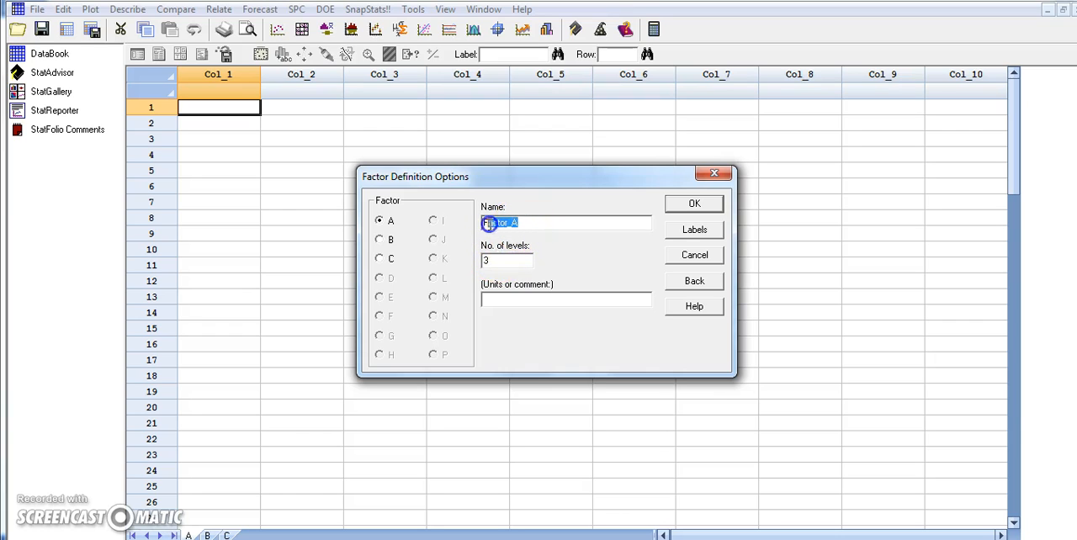
pyautogui.write('Tiempo')
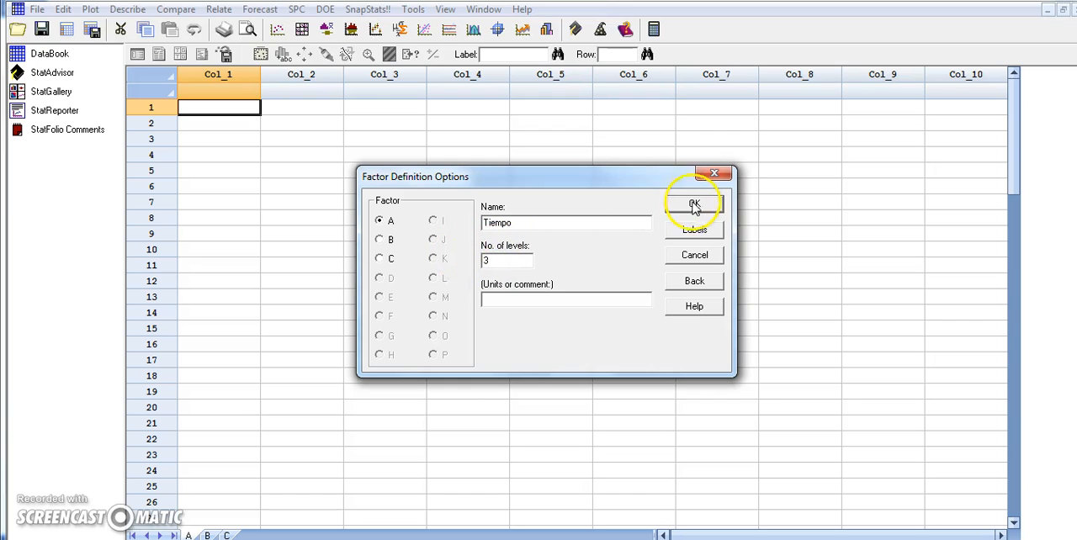
pyautogui.click(695, 230)
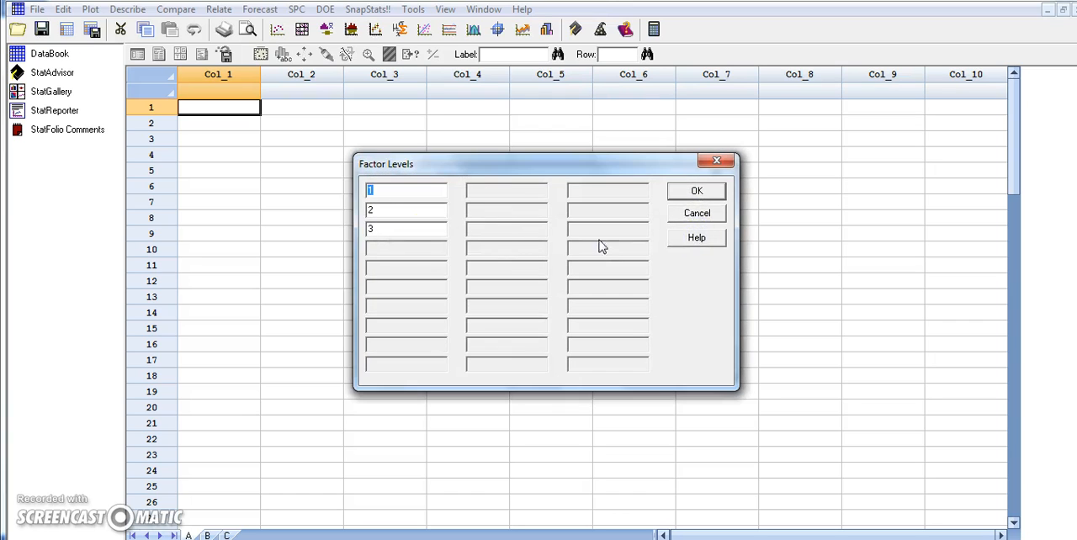
pyautogui.click(378, 203)
pyautogui.click(380, 231)
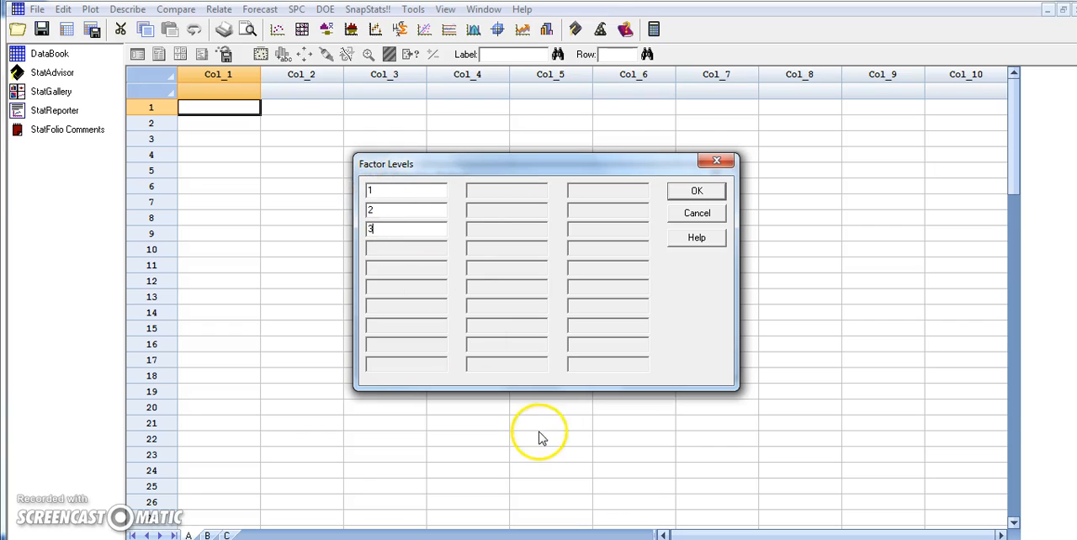
pyautogui.hotkey('alt', 'Tab')
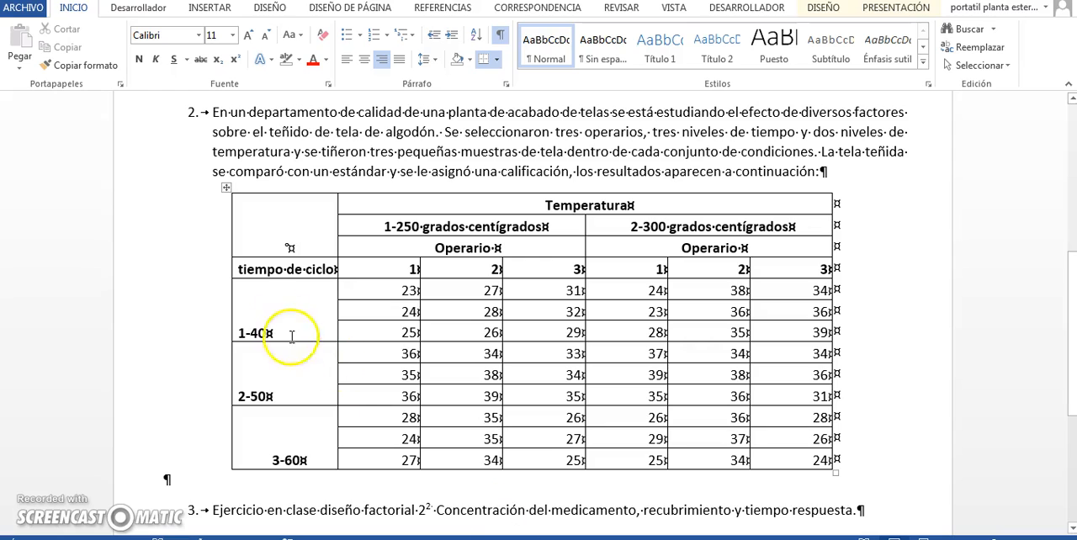
pyautogui.click(243, 332)
pyautogui.click(244, 396)
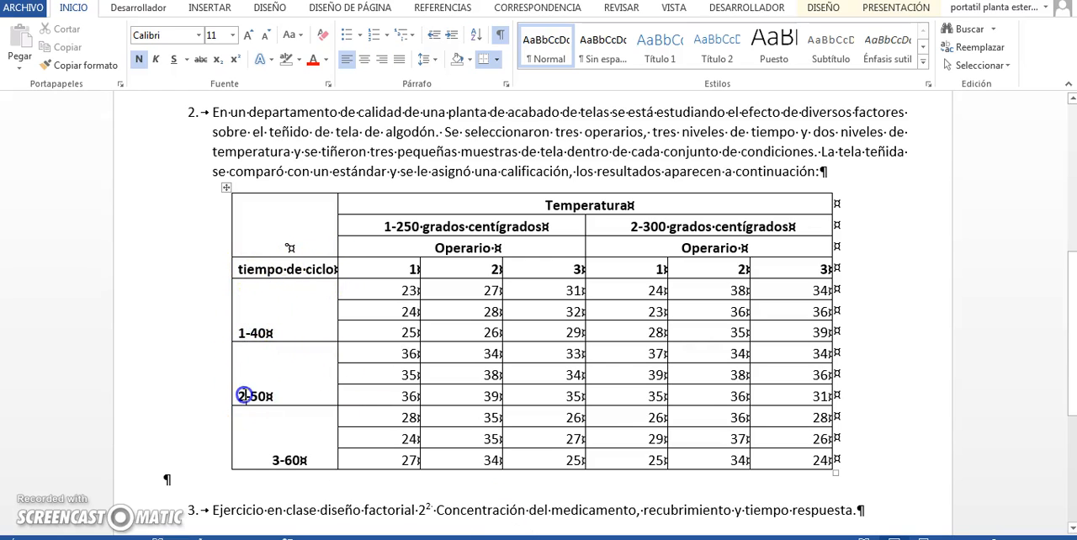
pyautogui.click(285, 460)
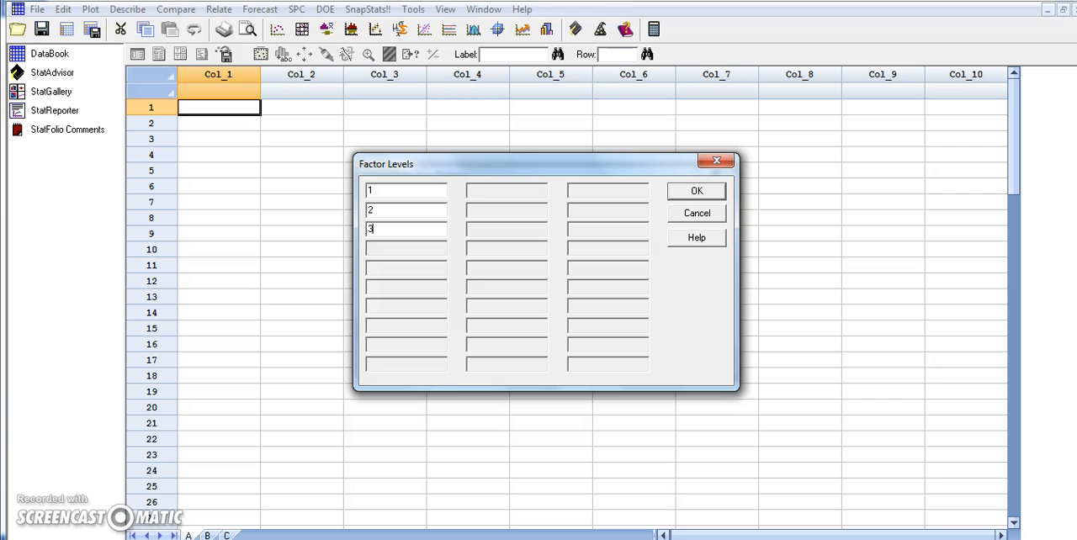
pyautogui.click(698, 192)
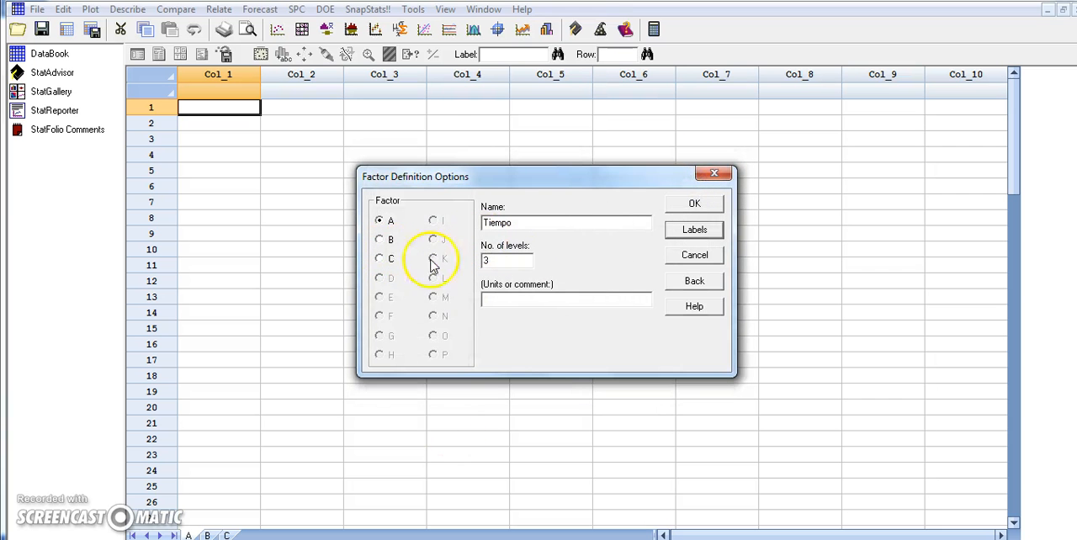
pyautogui.click(494, 301)
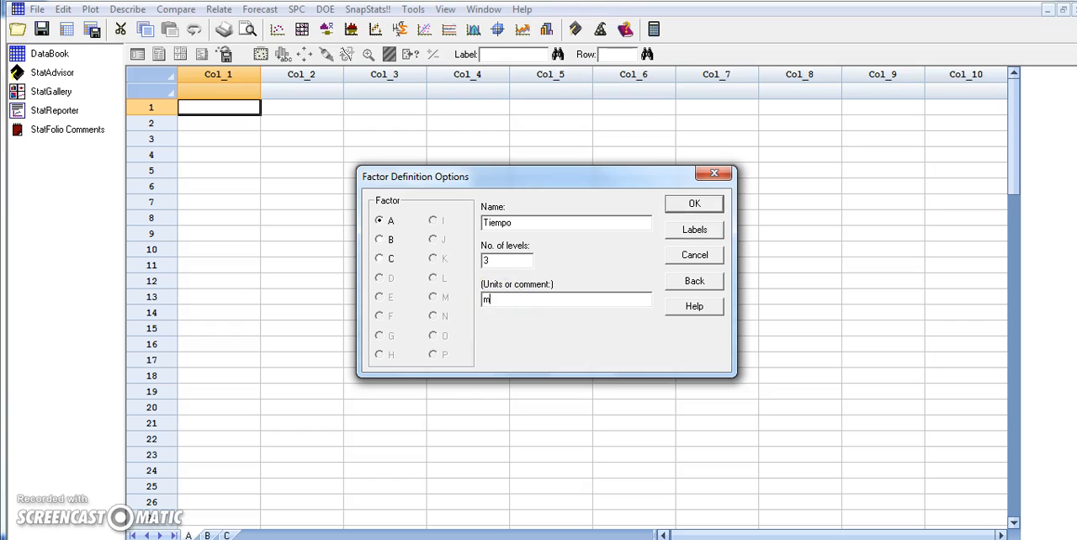
# Define factor B as Temperatura with two levels, matching the Word table, and fill in its units
pyautogui.click(379, 240)
pyautogui.click(526, 539)
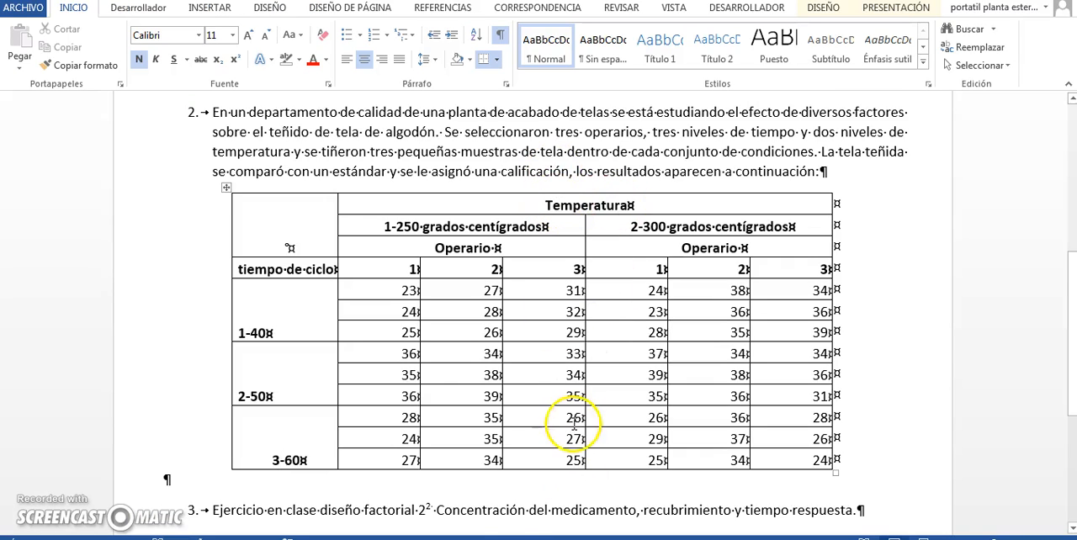
pyautogui.click(484, 538)
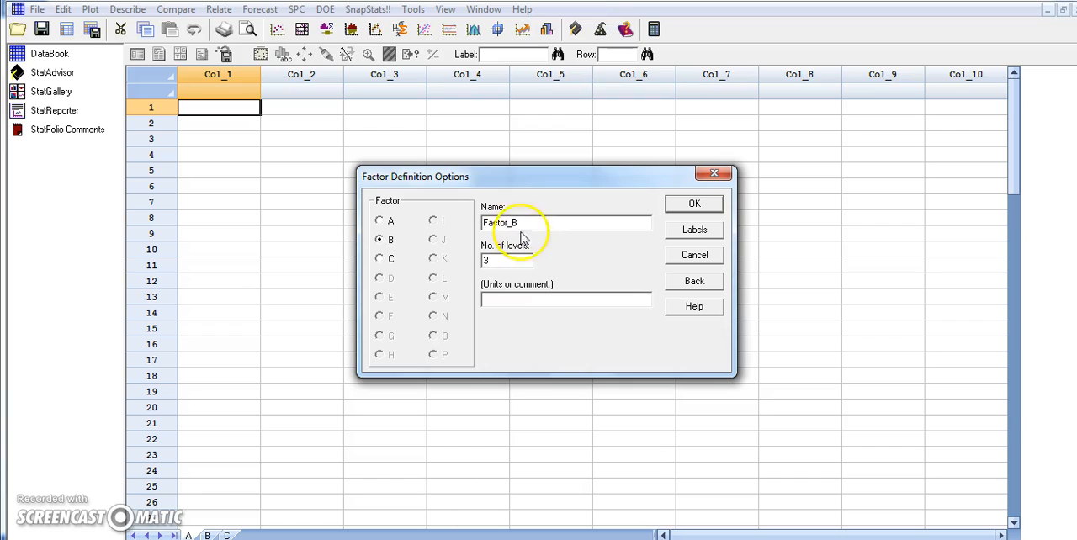
pyautogui.moveTo(517, 222); pyautogui.dragTo(477, 224)
pyautogui.write('Te')
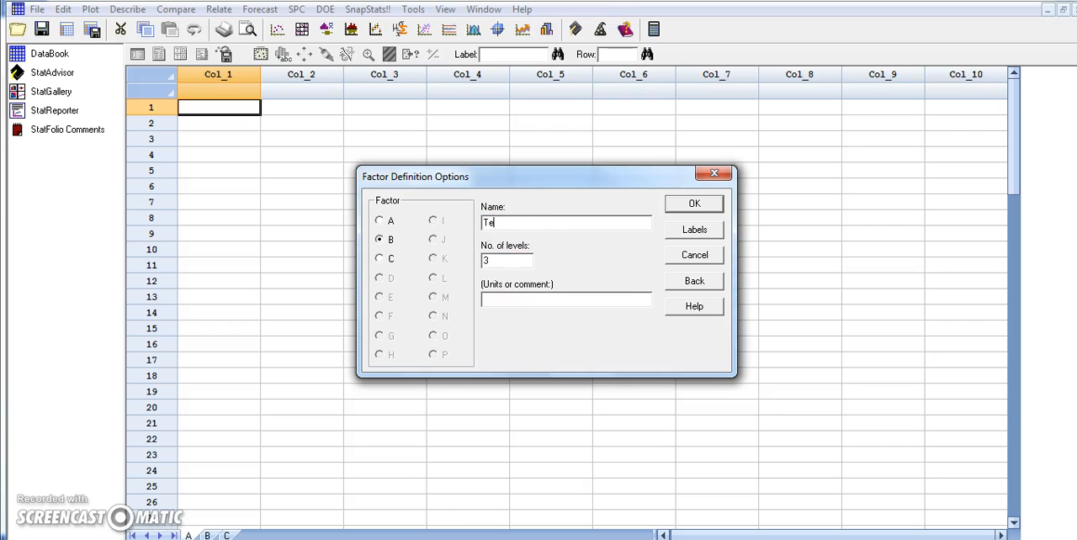
pyautogui.write('mperatura')
pyautogui.click(539, 539)
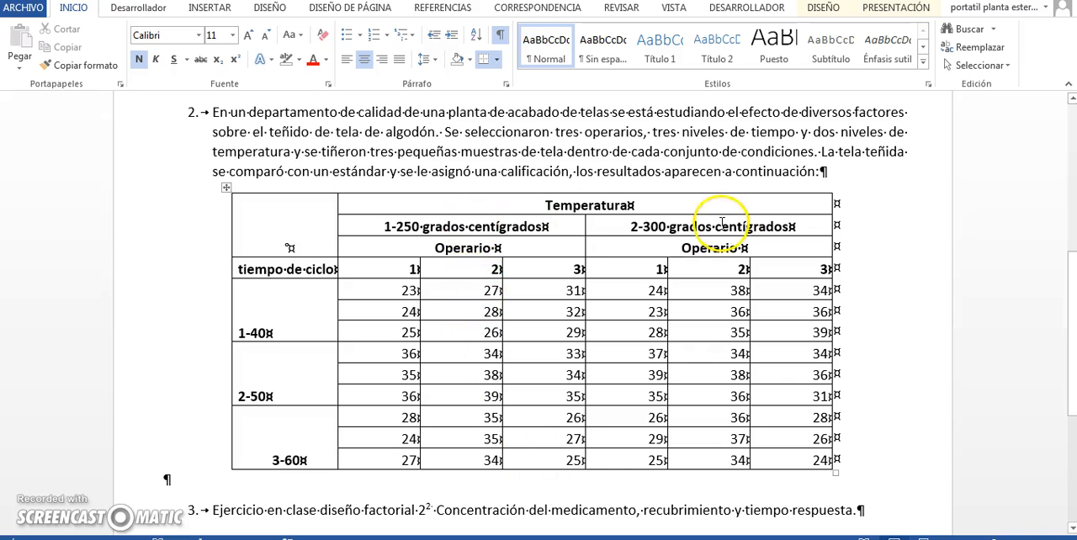
pyautogui.click(647, 537)
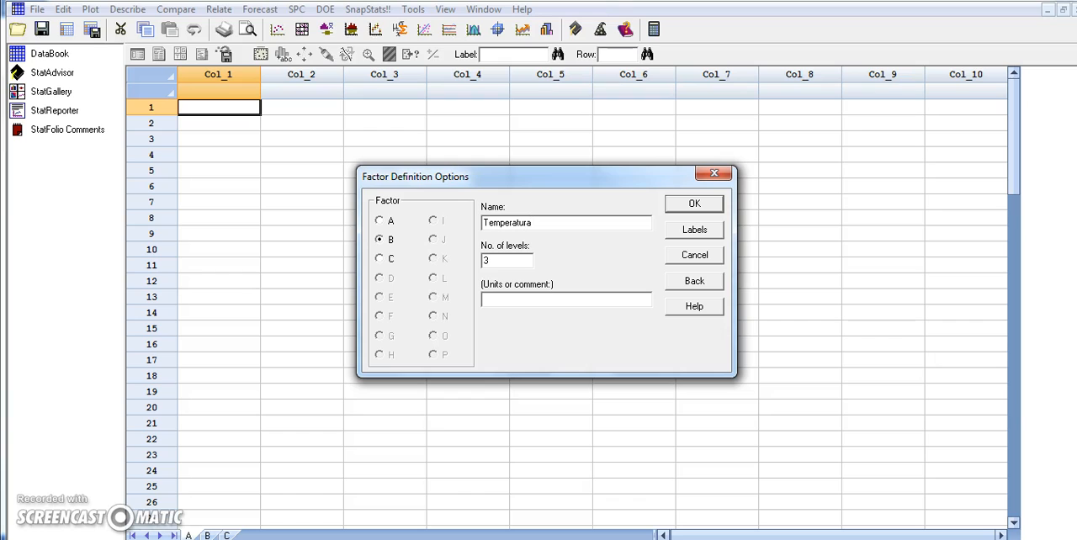
pyautogui.moveTo(489, 260); pyautogui.dragTo(477, 266)
pyautogui.click(498, 299)
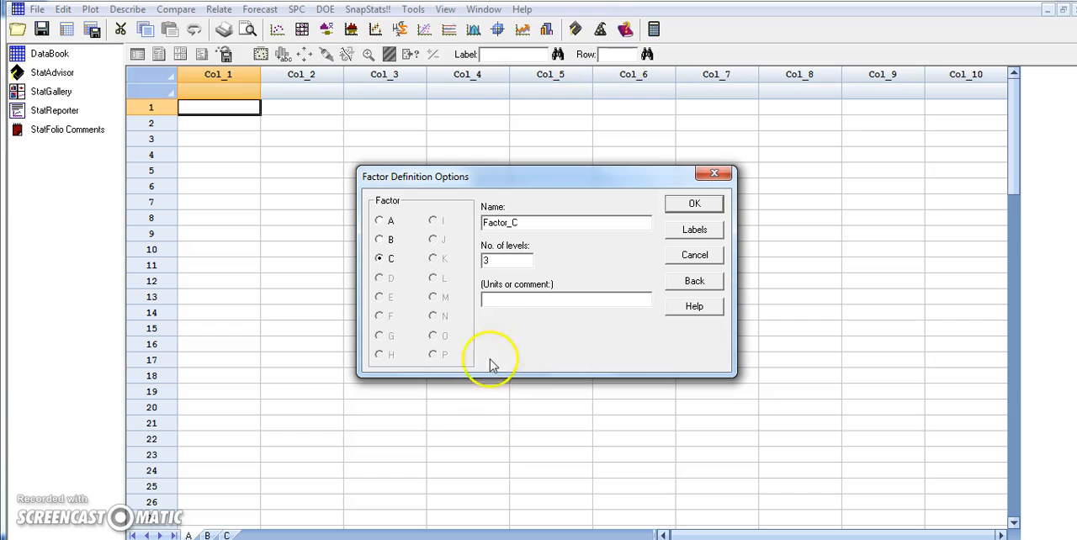
# Define factor C as Operario with 3 levels and Personas as its units, and accept the factor definitions
pyautogui.moveTo(523, 222); pyautogui.dragTo(473, 223)
pyautogui.write('Operario')
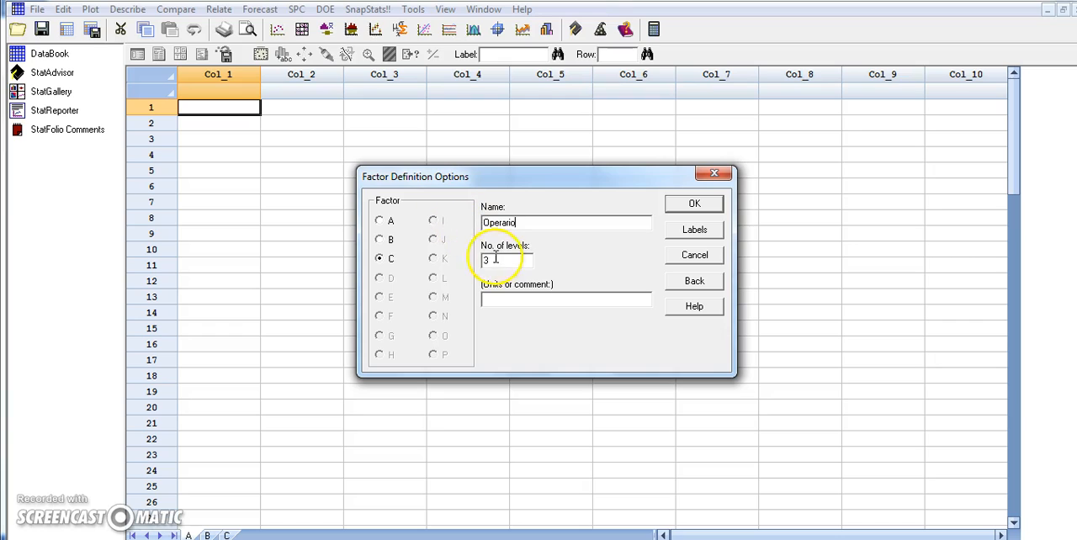
pyautogui.click(498, 306)
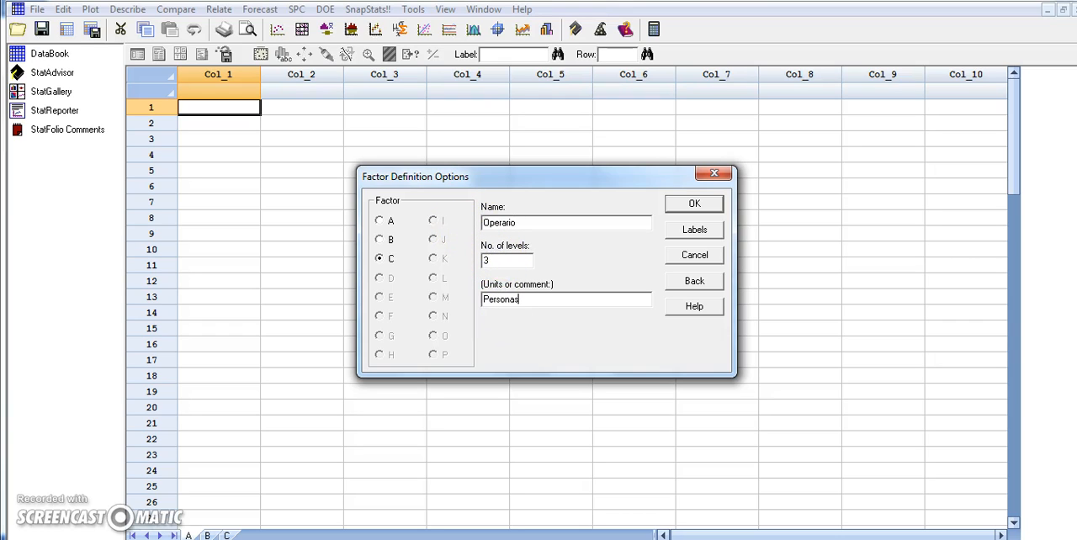
pyautogui.click(674, 205)
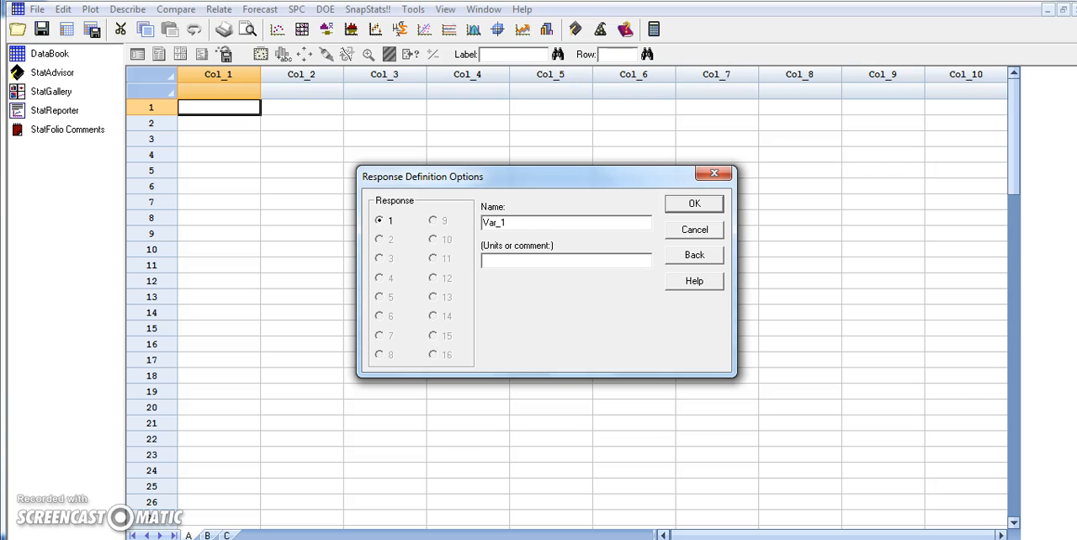
# Name the response variable Calificacion and accept the response definition
pyautogui.doubleClick(495, 222)
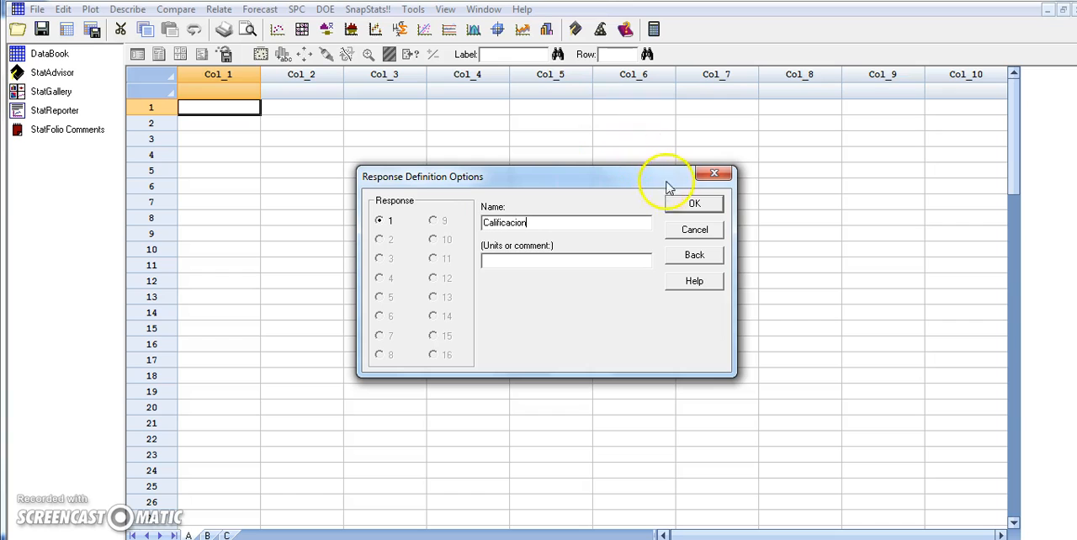
pyautogui.click(684, 207)
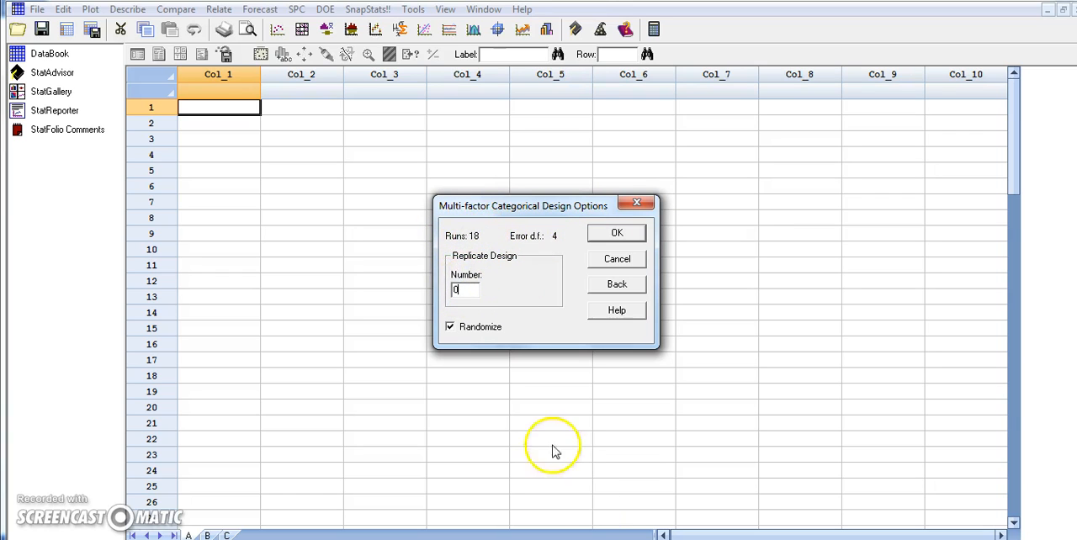
# Set the number of design replicates to 2, checking it against the three samples per condition in the Word table
pyautogui.click(574, 539)
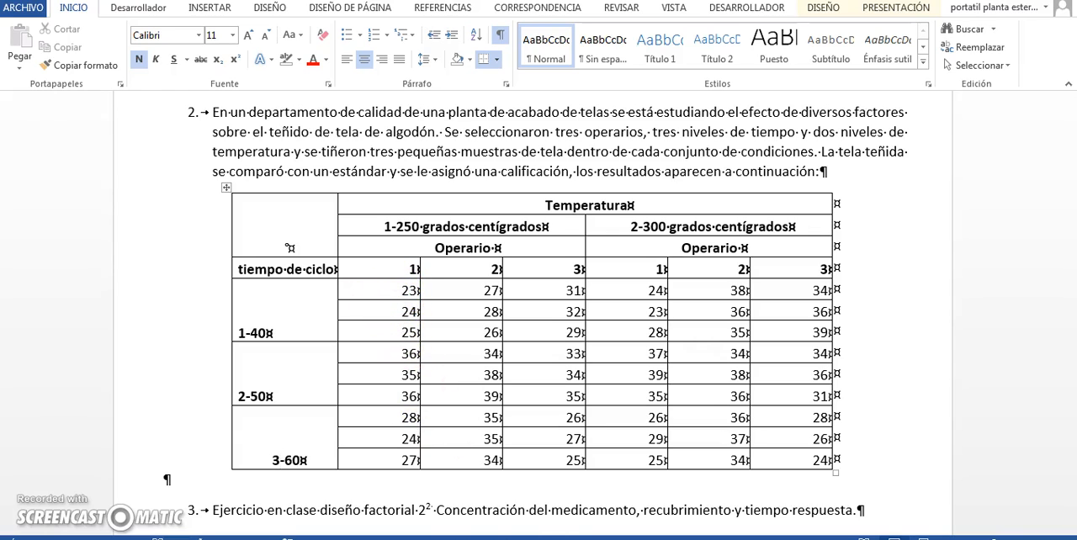
pyautogui.hotkey('alt', 'Tab')
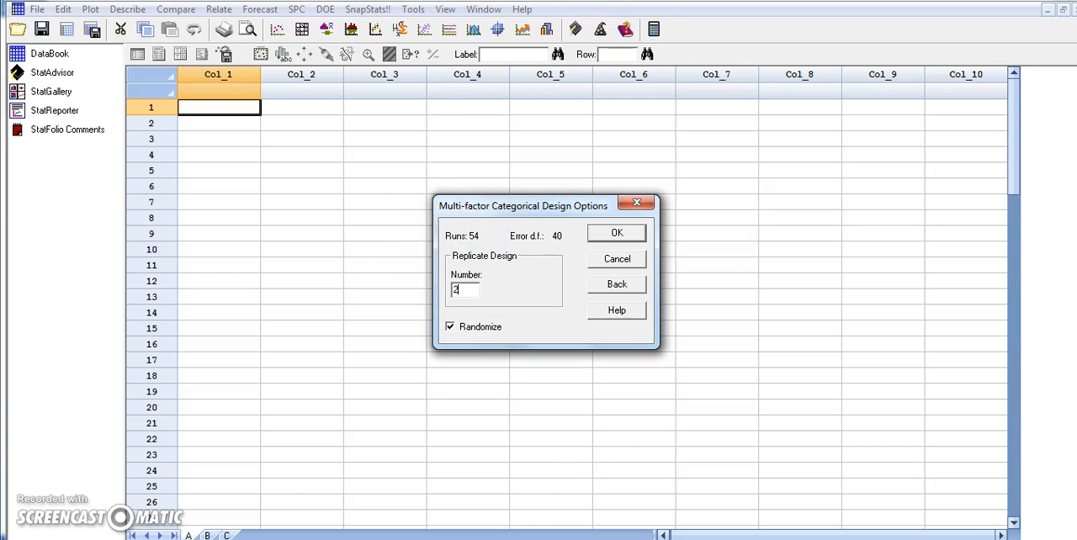
pyautogui.click(633, 538)
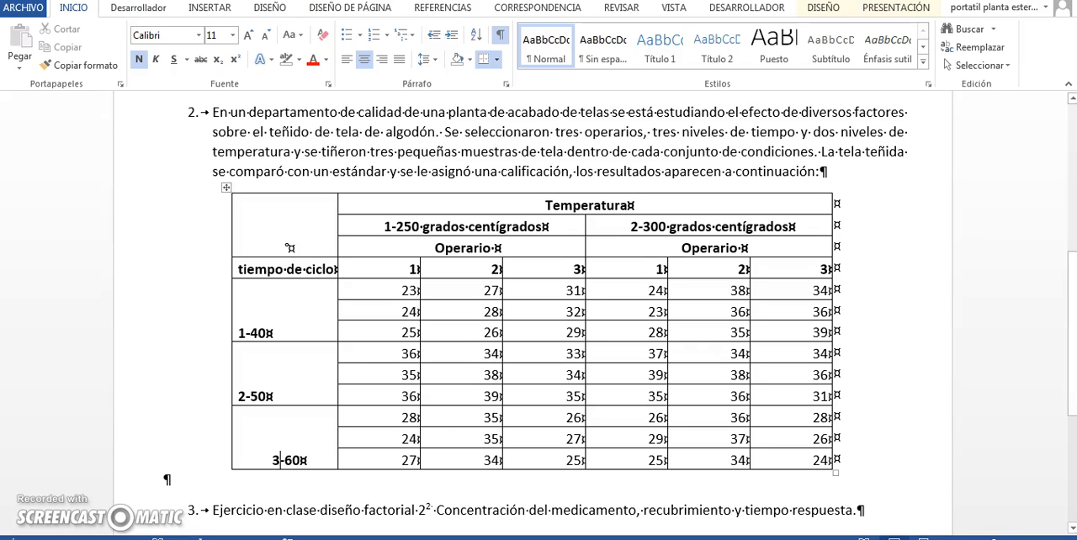
pyautogui.click(398, 291)
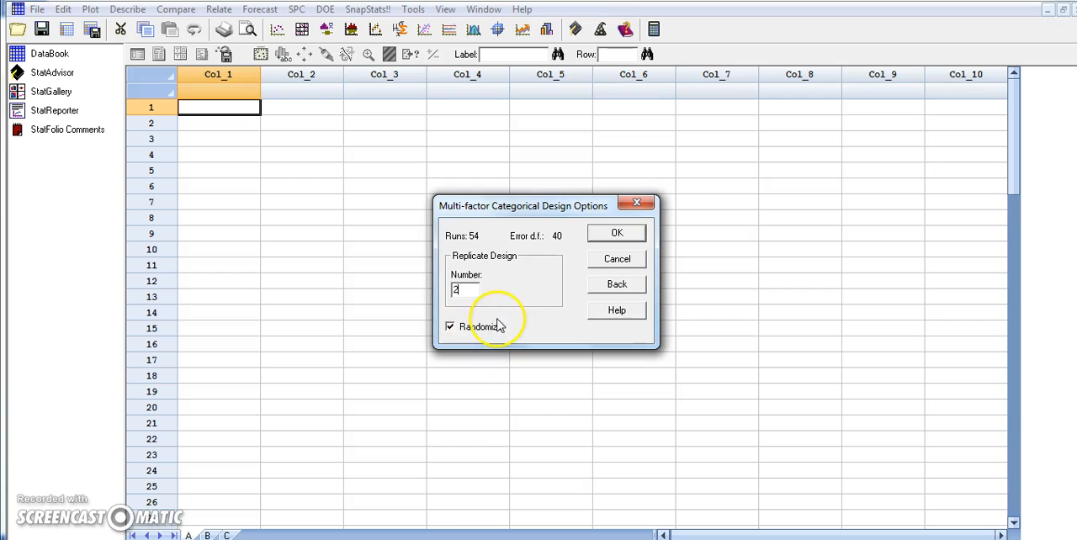
# Generate the design with the chosen options and open its run table in the DataBook at the first Calificacion cell
pyautogui.click(611, 237)
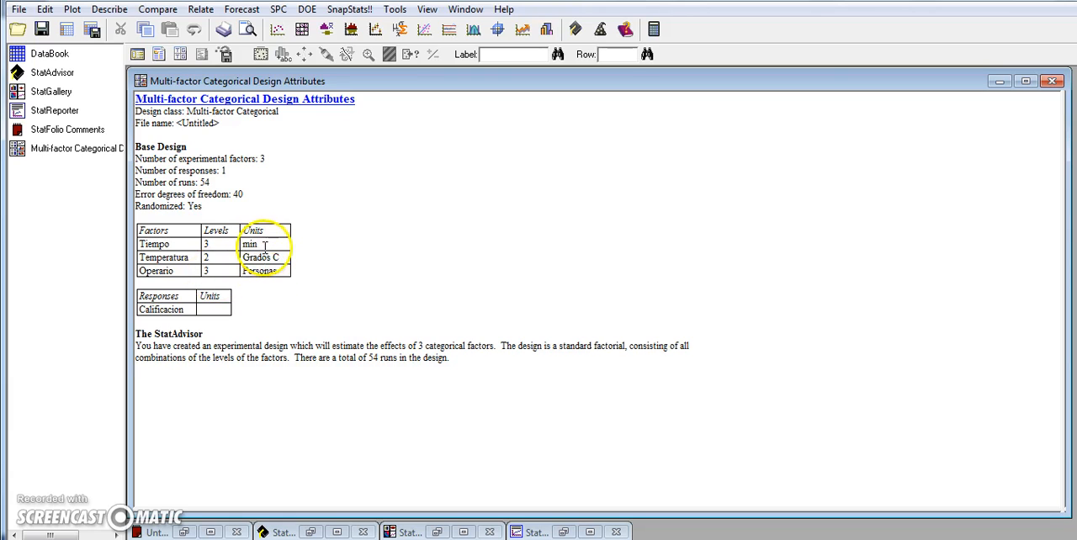
pyautogui.click(49, 55)
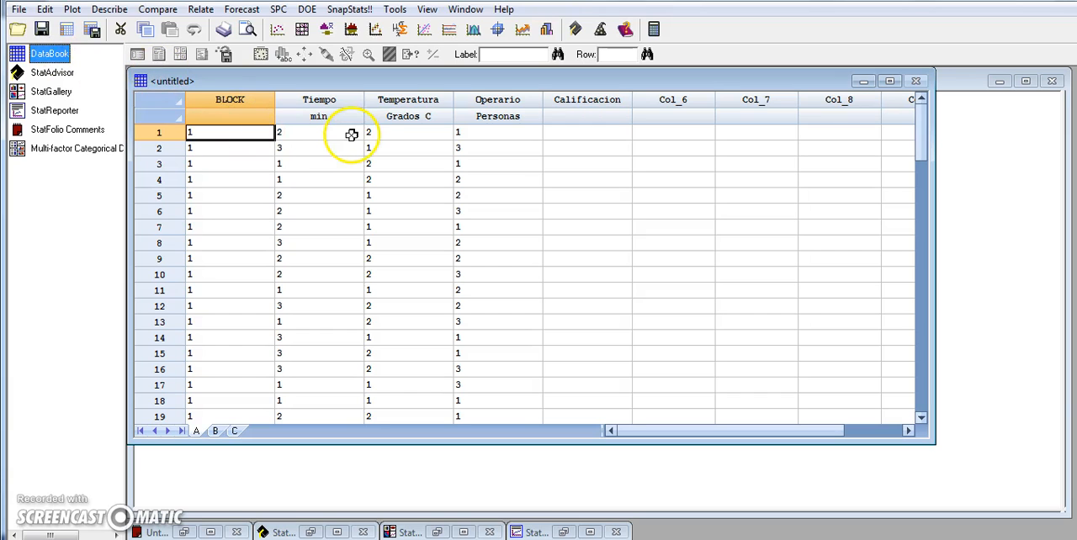
pyautogui.click(308, 132)
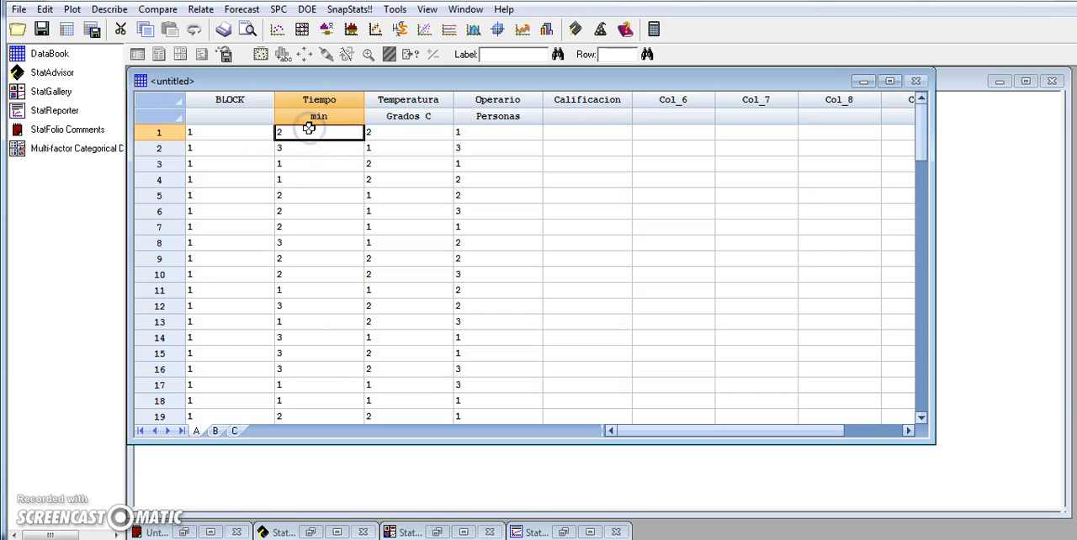
pyautogui.press('Right')
pyautogui.press('Right')
pyautogui.press('Right')
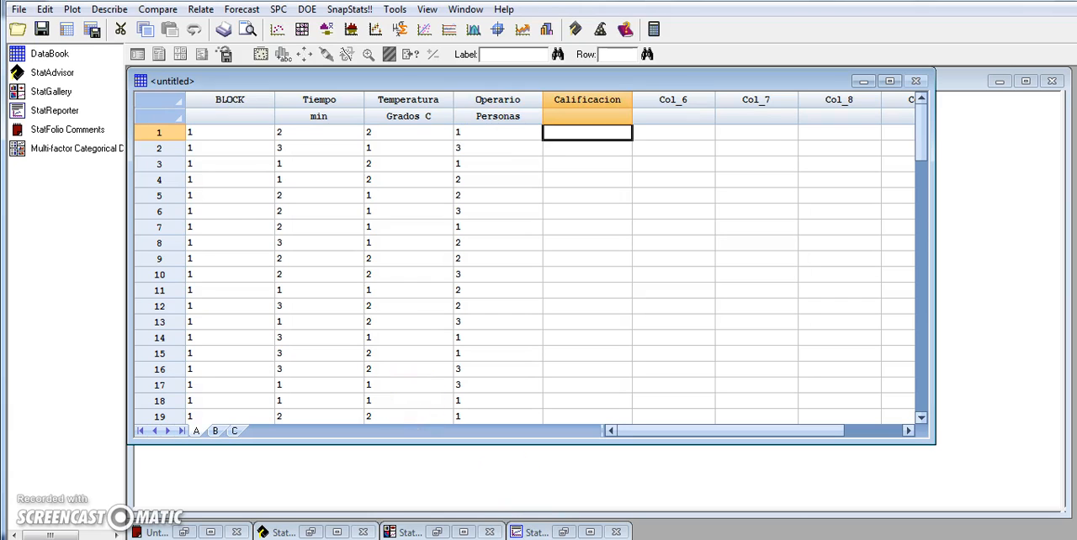
# Consult the Word table and locate the first run that has level 1 for Tiempo, Temperatura and Operario in the data sheet
pyautogui.hotkey('alt', 'Tab')
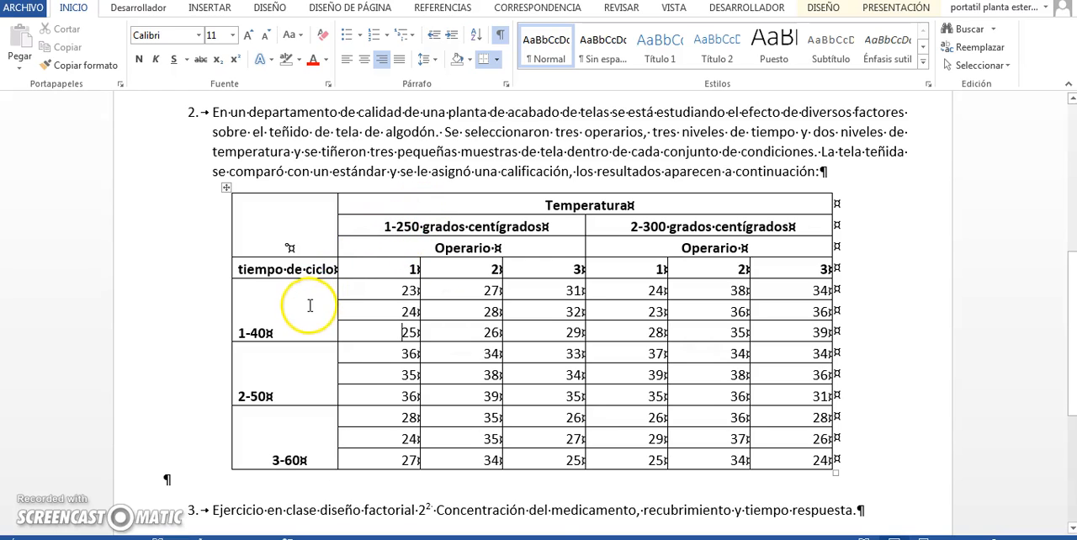
pyautogui.click(536, 534)
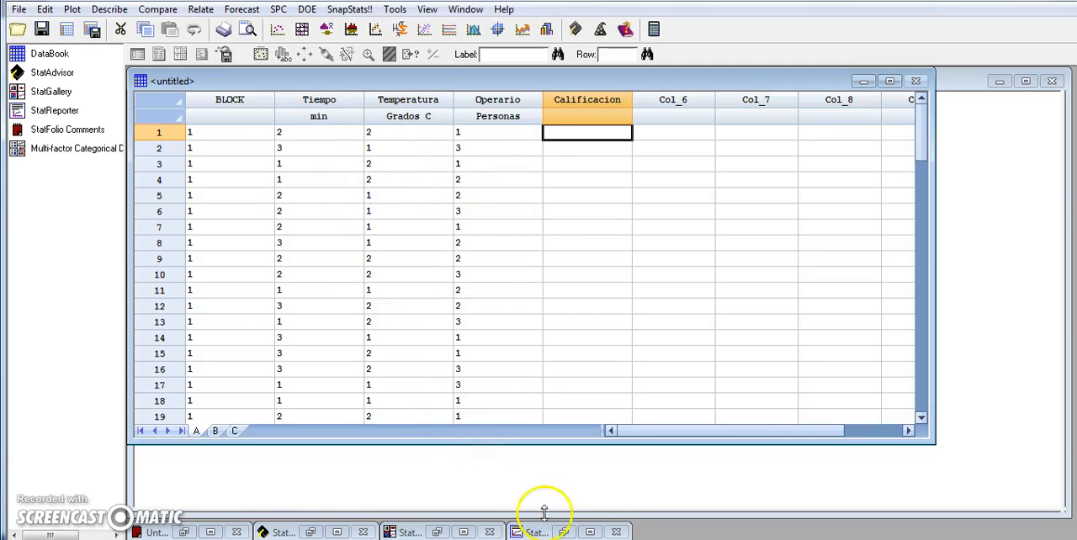
pyautogui.click(409, 138)
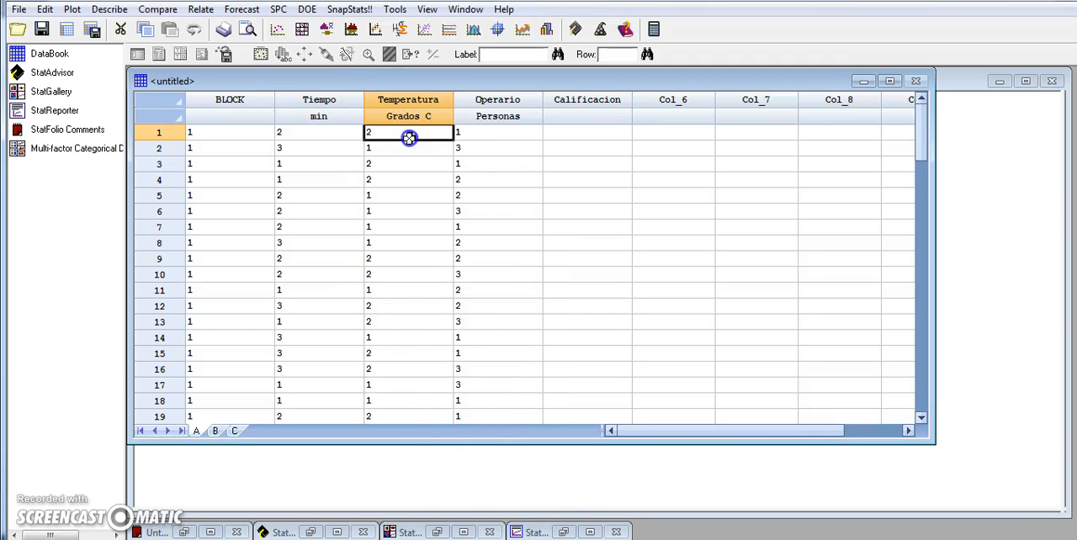
pyautogui.press('Left')
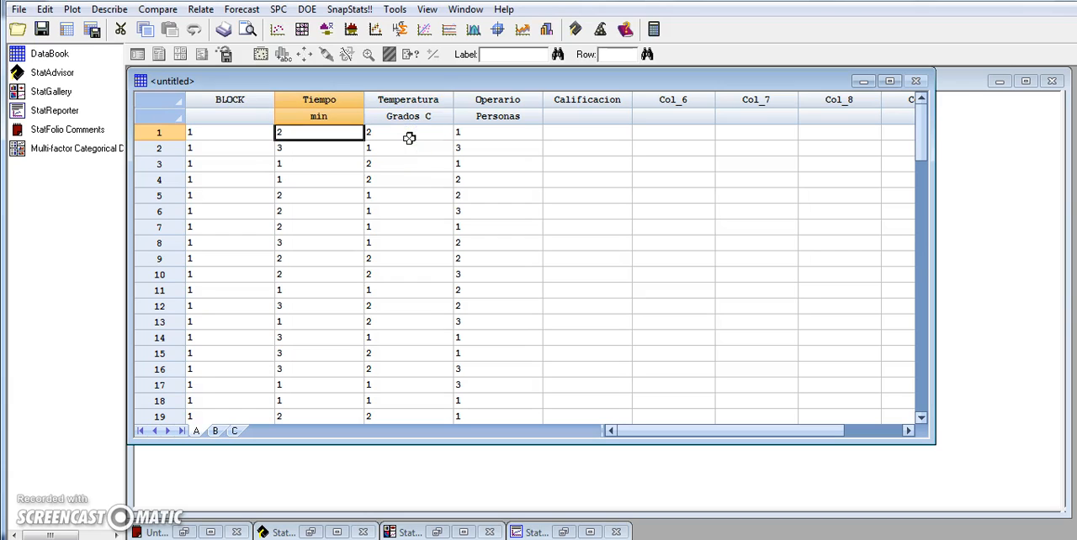
pyautogui.press('Down')
pyautogui.press('Down')
pyautogui.press('Down')
pyautogui.press('Down')
pyautogui.press('Down')
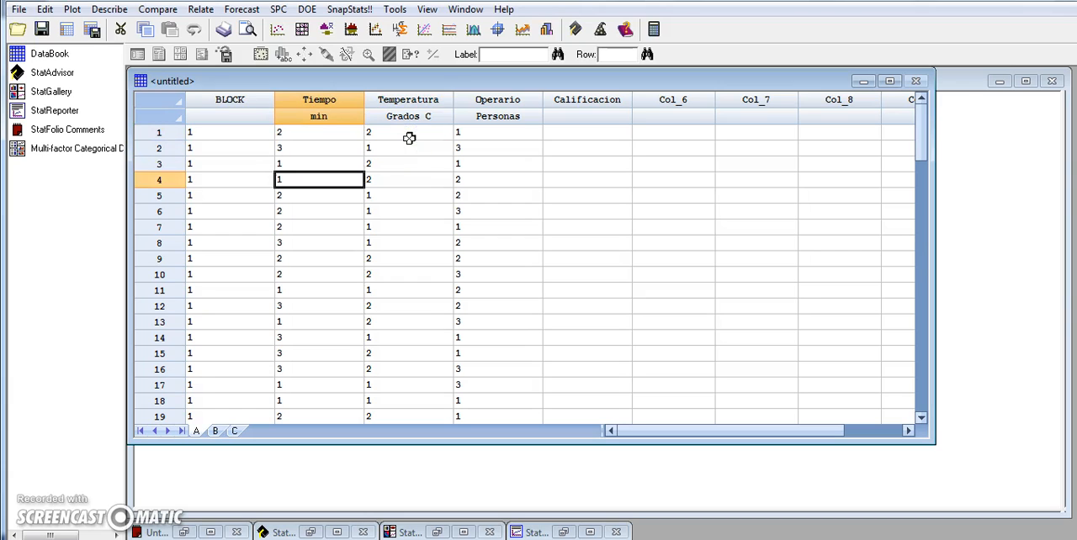
pyautogui.press('Down')
pyautogui.press('Down')
pyautogui.press('Down')
pyautogui.press('Down')
pyautogui.press('Down')
pyautogui.press('Down')
pyautogui.press('Down')
pyautogui.press('Down')
pyautogui.press('Down')
pyautogui.press('Down')
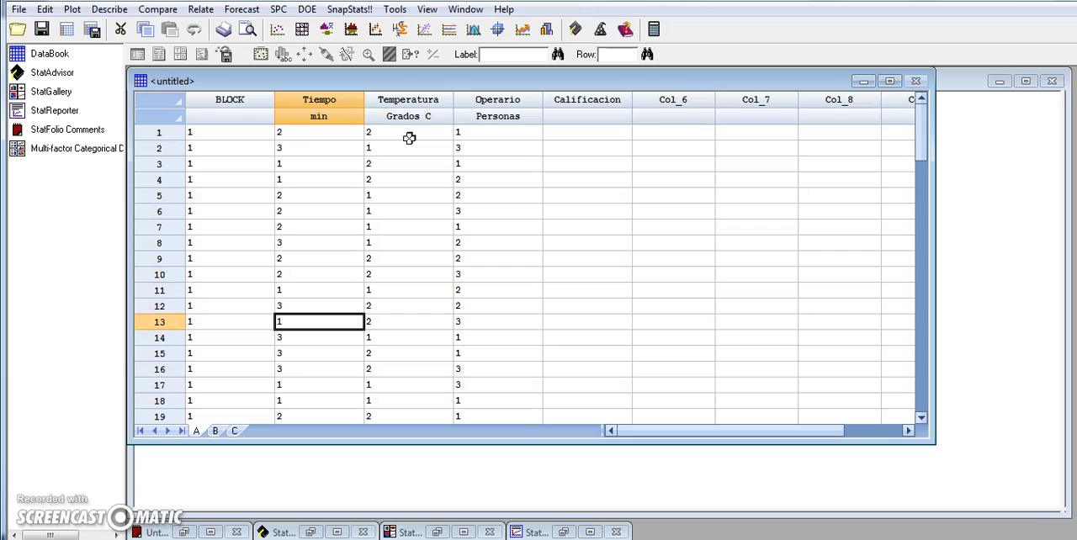
pyautogui.press('Down')
pyautogui.press('Down')
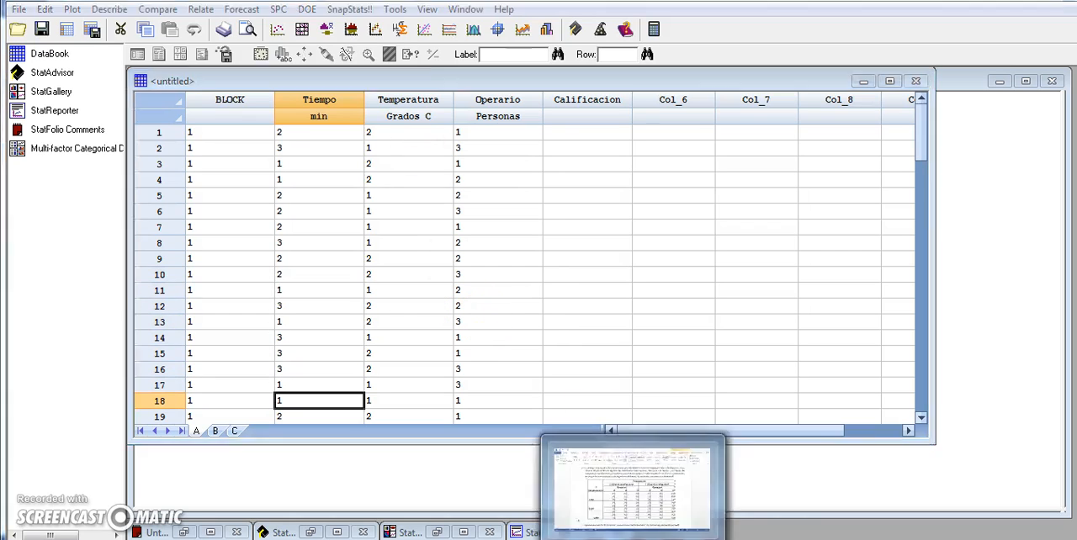
# In the Word table, highlight in yellow the level number 1 of cycle time 40, temperature 250 and its first operator
pyautogui.click(637, 535)
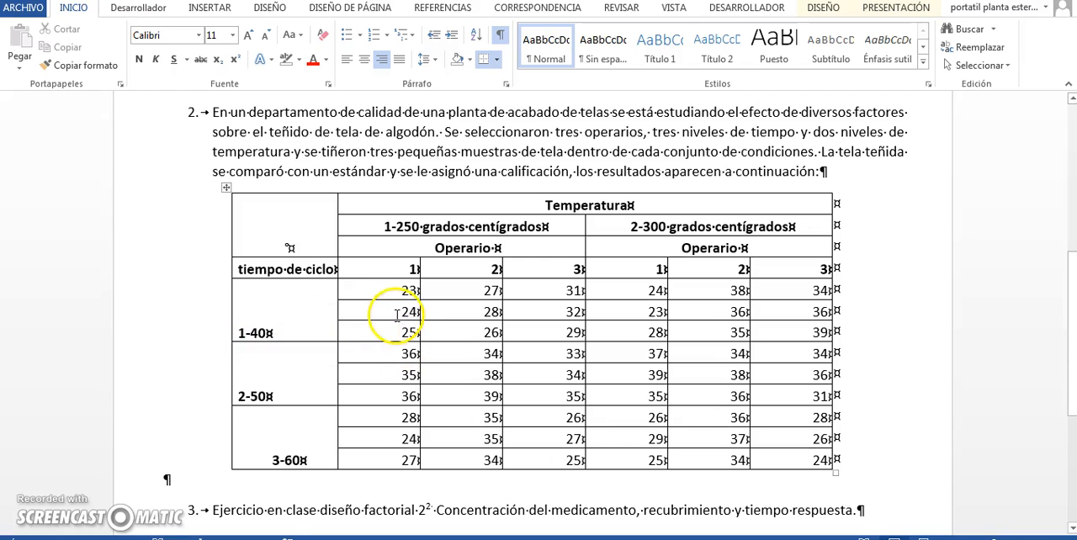
pyautogui.click(385, 226)
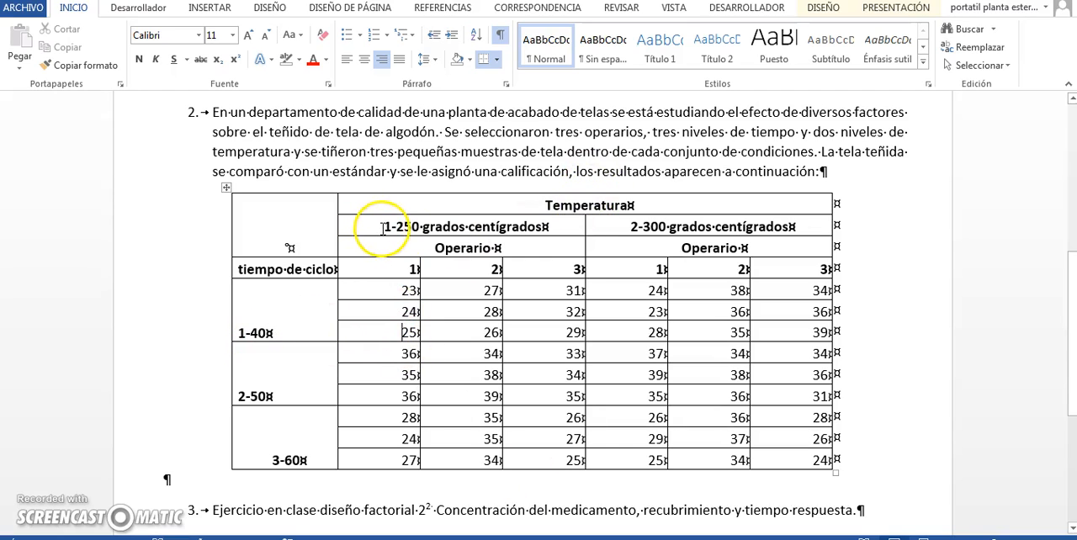
pyautogui.moveTo(385, 226); pyautogui.dragTo(393, 226)
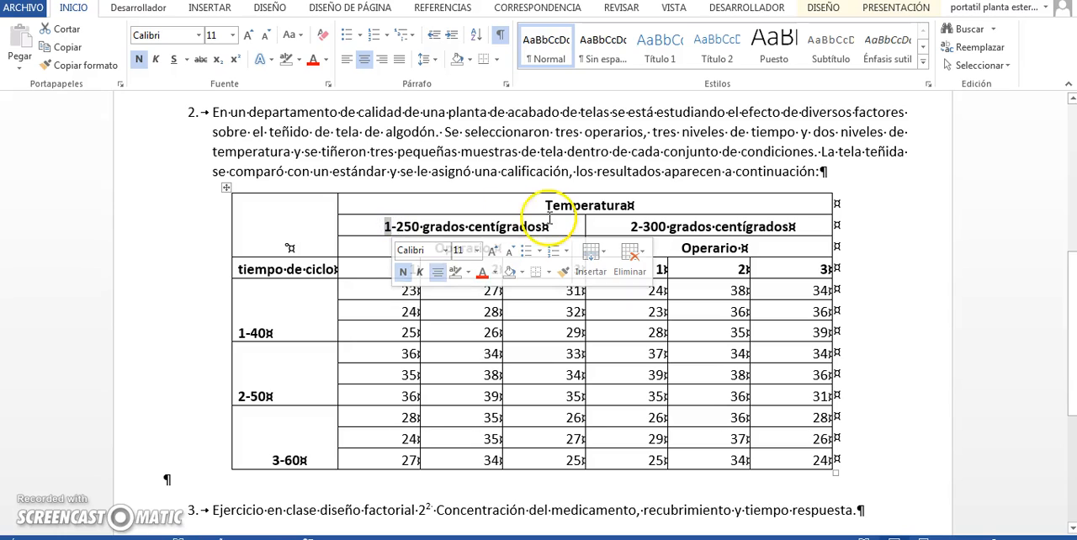
pyautogui.click(373, 270)
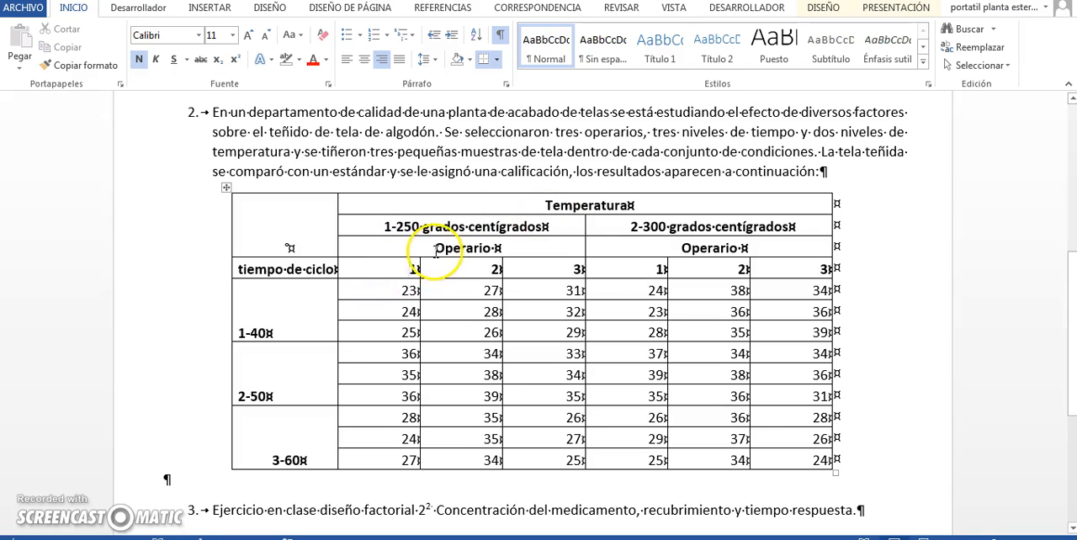
pyautogui.moveTo(409, 267); pyautogui.dragTo(416, 268)
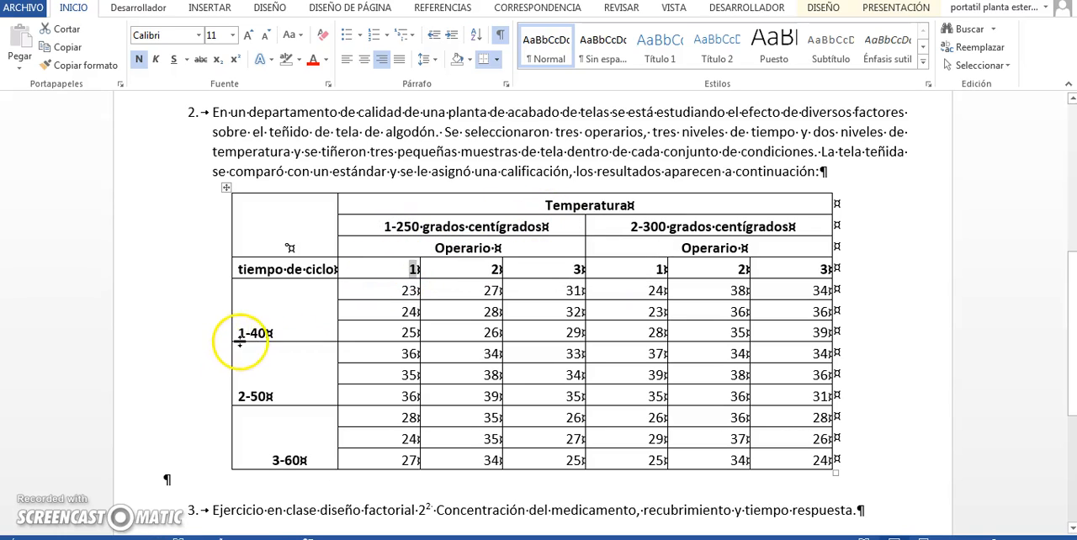
pyautogui.moveTo(239, 333); pyautogui.dragTo(247, 333)
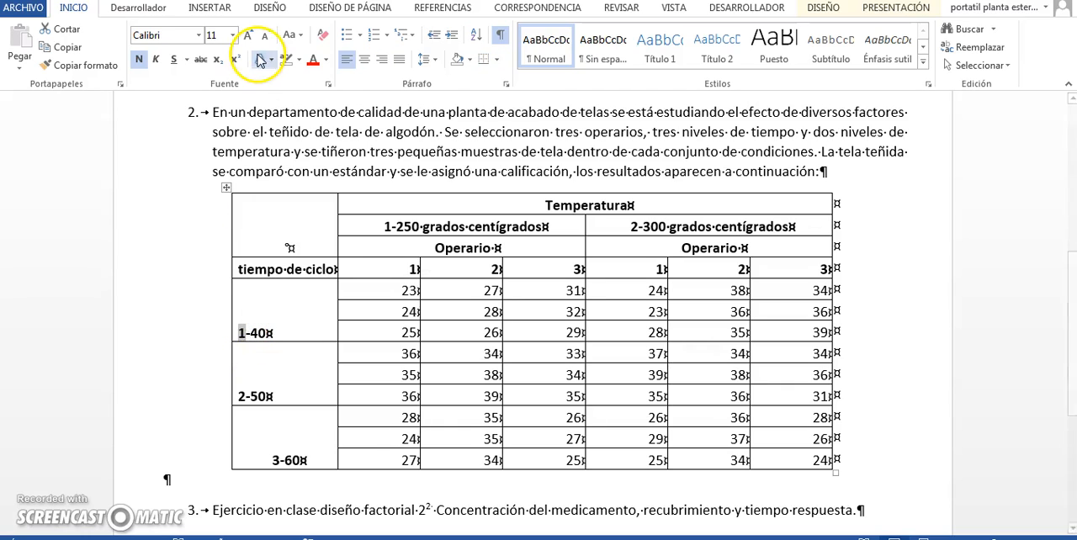
pyautogui.click(299, 59)
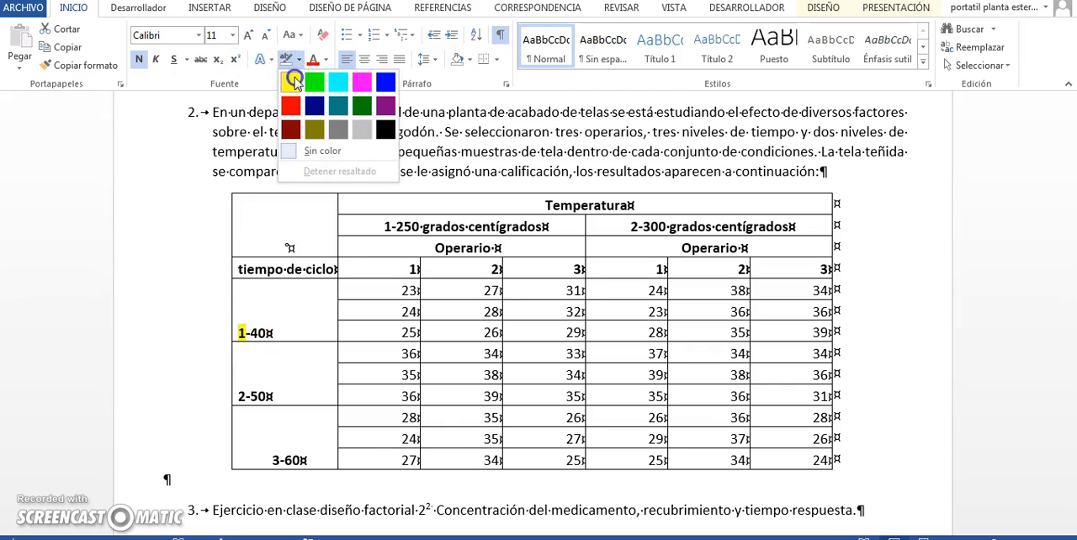
pyautogui.click(290, 78)
pyautogui.moveTo(383, 227); pyautogui.dragTo(391, 227)
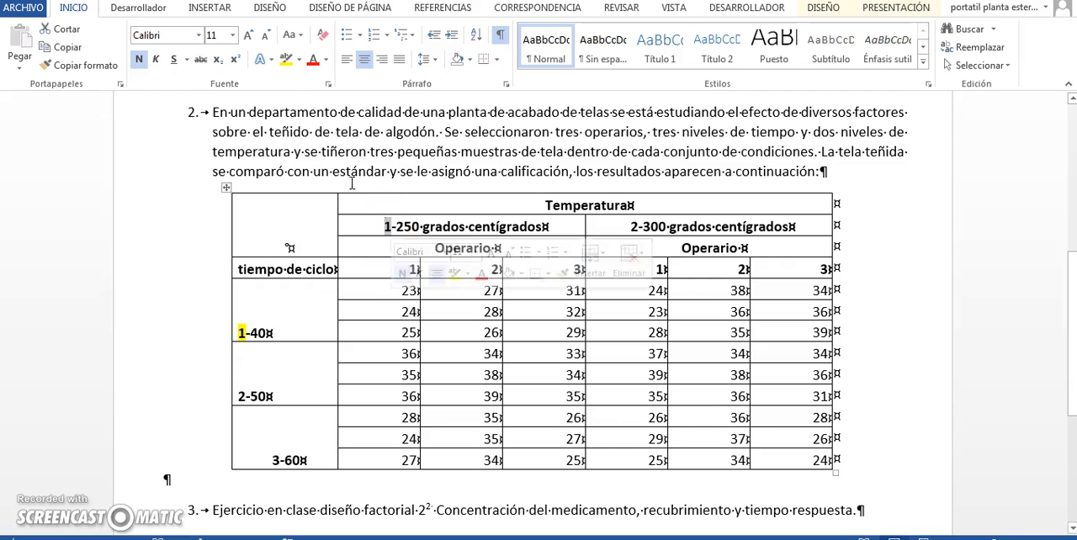
pyautogui.click(287, 59)
pyautogui.moveTo(409, 270); pyautogui.dragTo(417, 271)
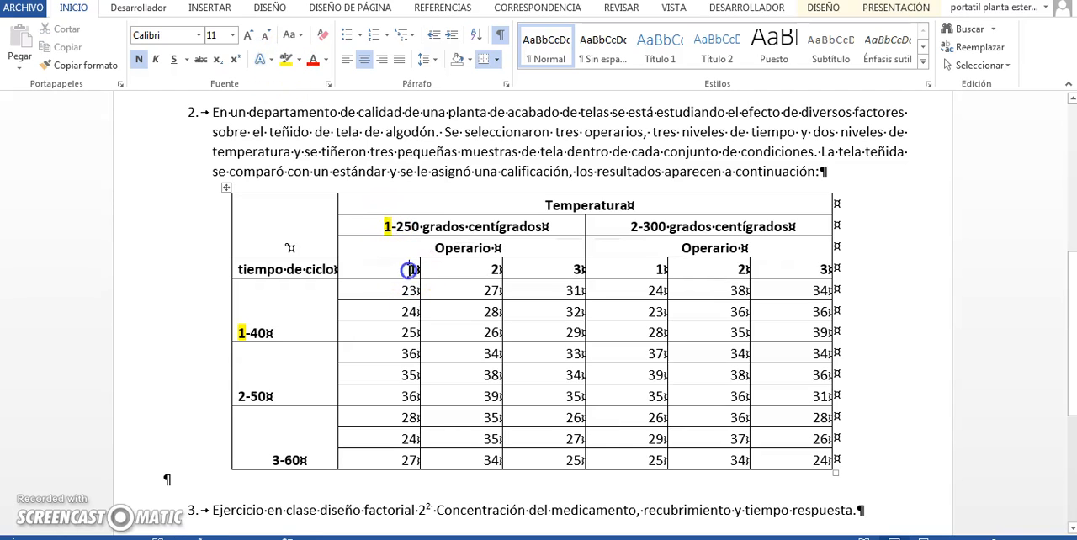
pyautogui.click(287, 59)
# Highlight in yellow the ratings 23, 24 and 25 for time 1, temperature 1 and operator 1
pyautogui.click(406, 291)
pyautogui.moveTo(412, 293); pyautogui.dragTo(415, 324)
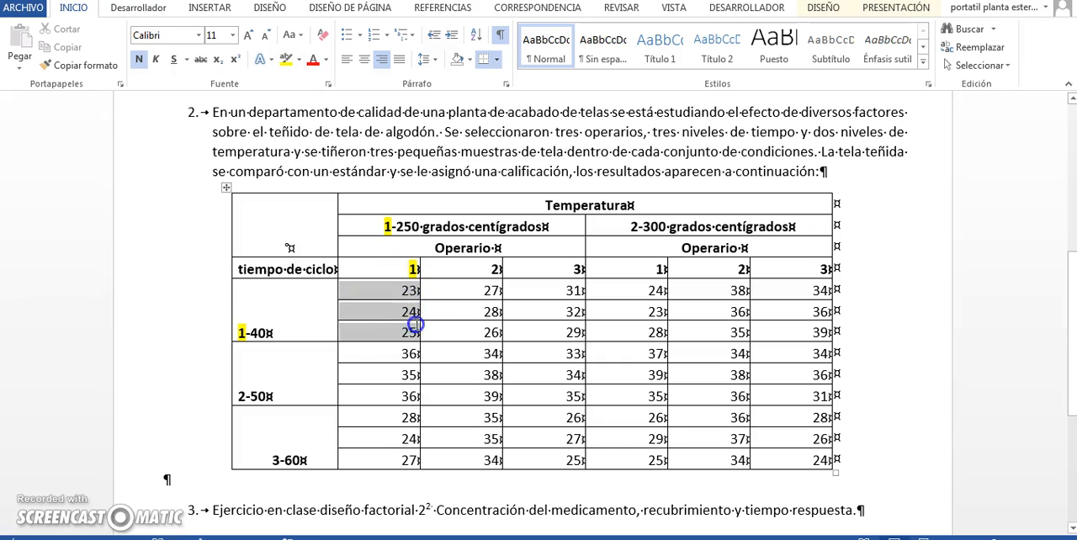
pyautogui.click(287, 59)
pyautogui.click(371, 322)
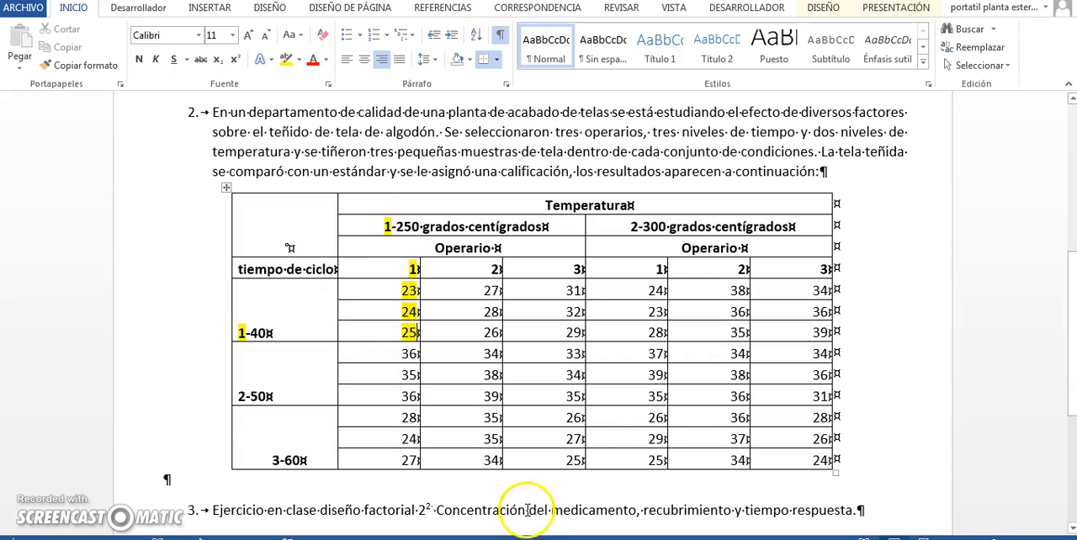
# Switch to STATGRAPHICS and enter 23 as the Calificacion of row 18, the first run with all factors at level 1
pyautogui.hotkey('alt', 'Tab')
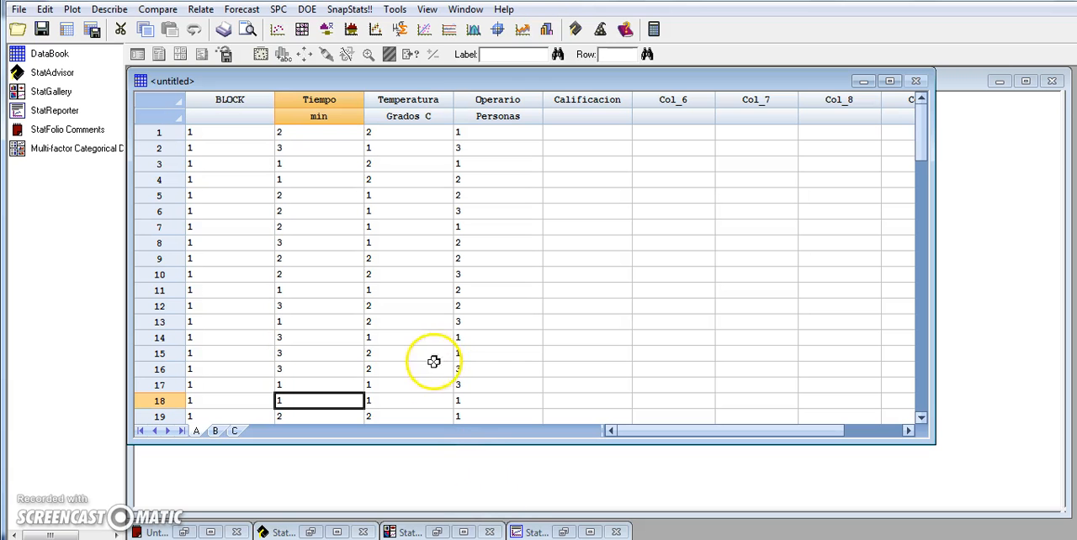
pyautogui.press('Tab')
pyautogui.press('Tab')
pyautogui.press('Tab')
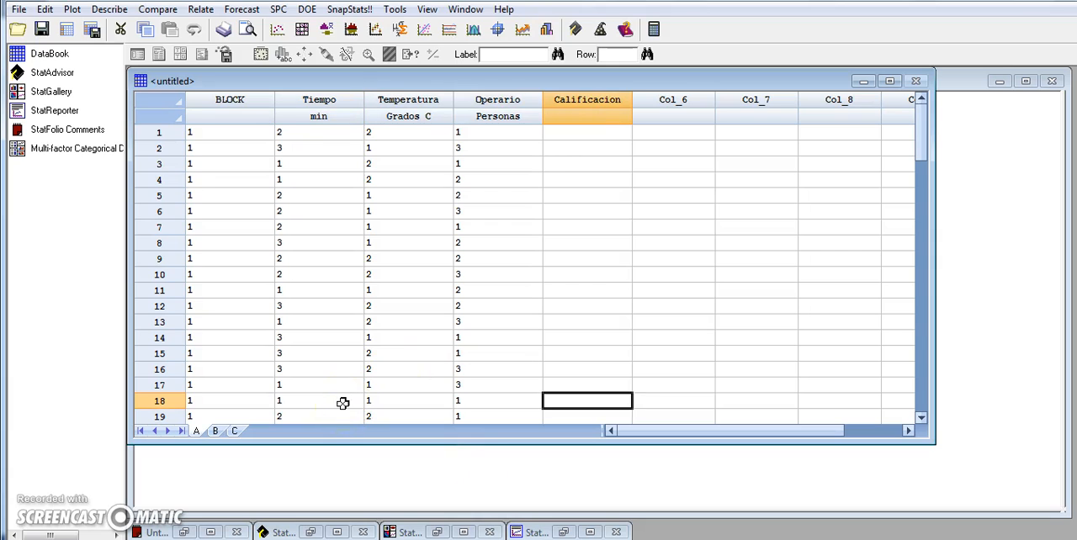
pyautogui.press('Return')
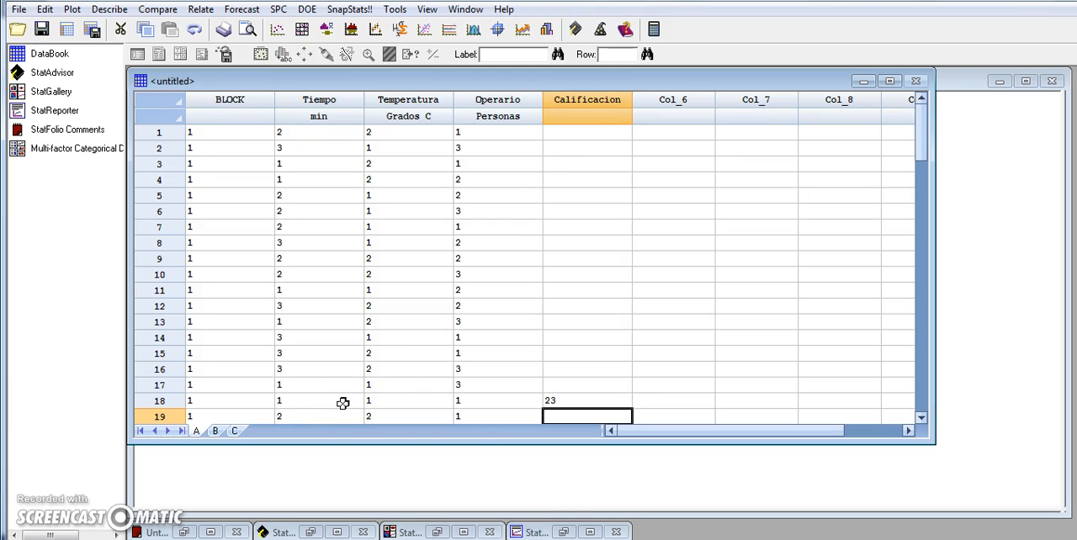
# Enter 24 as the Calificacion of row 36, the second run with all factors at level 1, checking the Word table
pyautogui.press('Left')
pyautogui.press('Left')
pyautogui.press('Left')
pyautogui.press('Down')
pyautogui.press('Down')
pyautogui.press('Down')
pyautogui.press('Down')
pyautogui.press('Down')
pyautogui.press('Down')
pyautogui.press('Down')
pyautogui.press('Down')
pyautogui.press('Down')
pyautogui.press('Down')
pyautogui.press('Down')
pyautogui.press('Down')
pyautogui.press('Down')
pyautogui.press('Down')
pyautogui.press('Down')
pyautogui.press('Down')
pyautogui.press('Down')
pyautogui.press('Right')
pyautogui.press('Right')
pyautogui.press('Right')
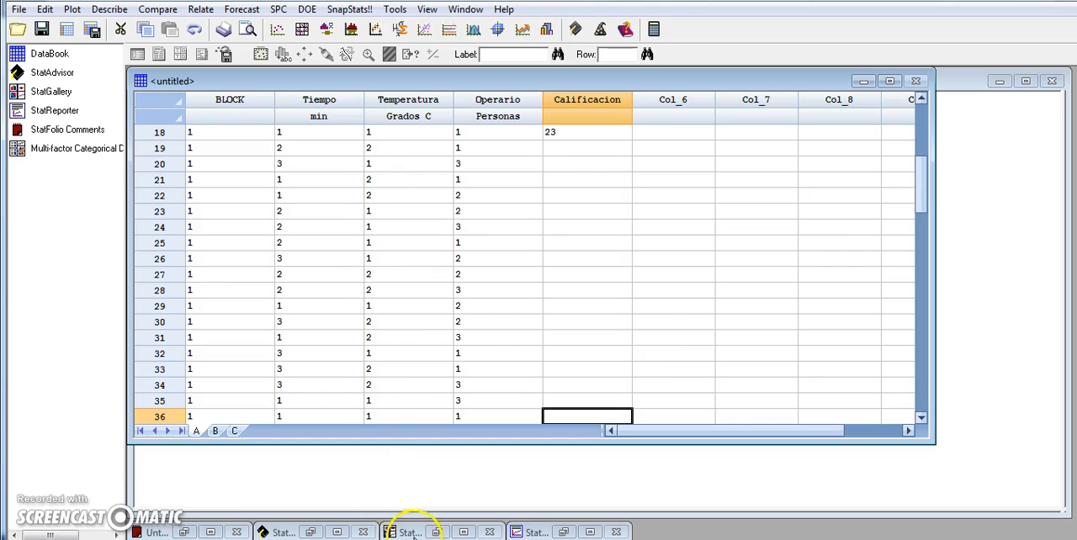
pyautogui.hotkey('alt', 'Tab')
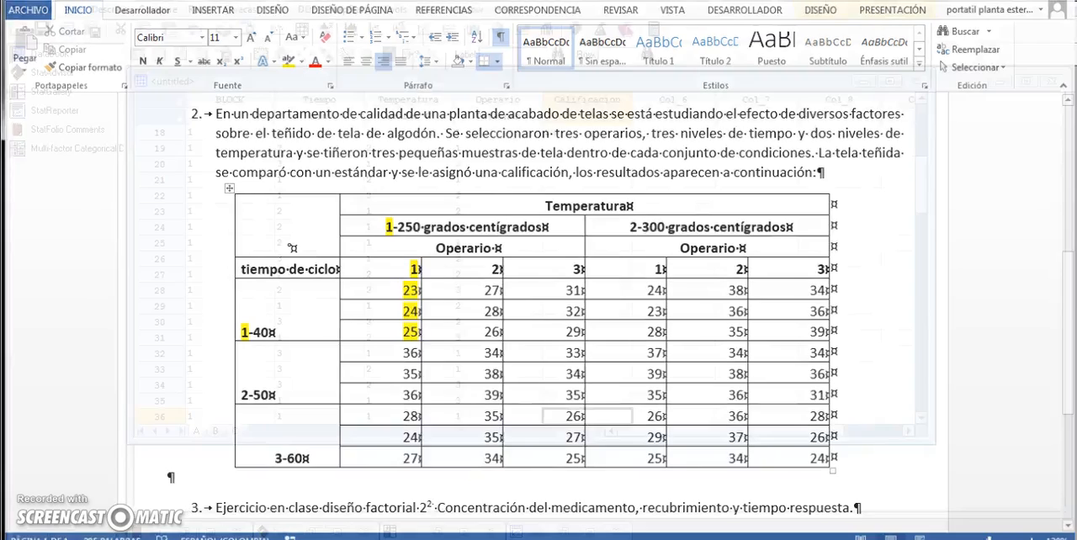
pyautogui.hotkey('alt', 'Tab')
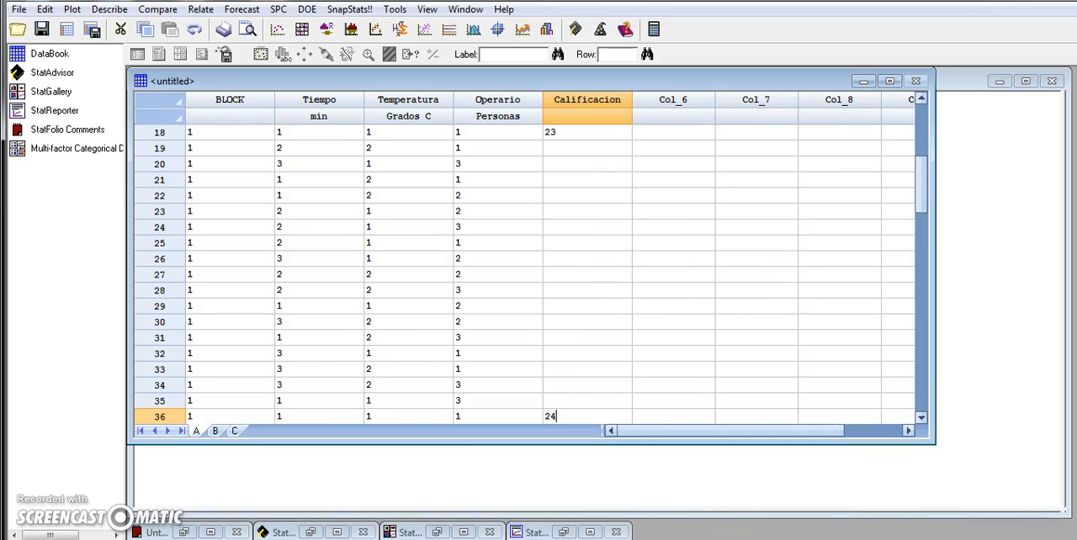
pyautogui.write('24')
# Enter 25 as the Calificacion of row 54, the third run with all factors at level 1, checking the Word table
pyautogui.press('Left')
pyautogui.press('Left')
pyautogui.press('Left')
pyautogui.press('Down')
pyautogui.press('Down')
pyautogui.press('Down')
pyautogui.press('Down')
pyautogui.press('Down')
pyautogui.press('Down')
pyautogui.press('Down')
pyautogui.press('Down')
pyautogui.press('Down')
pyautogui.press('Down')
pyautogui.press('Down')
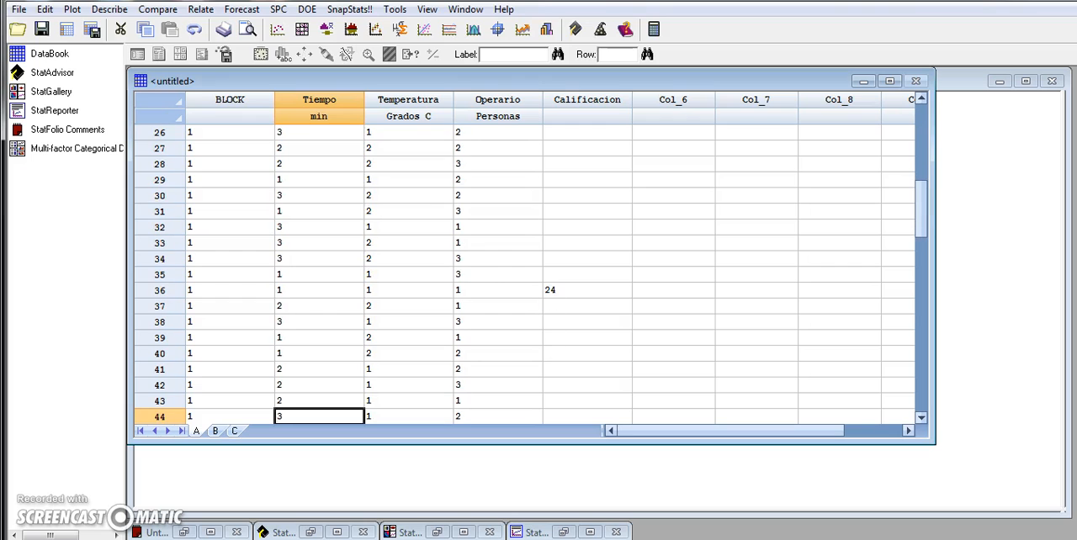
pyautogui.press('Down')
pyautogui.press('Down')
pyautogui.press('Down')
pyautogui.press('Down')
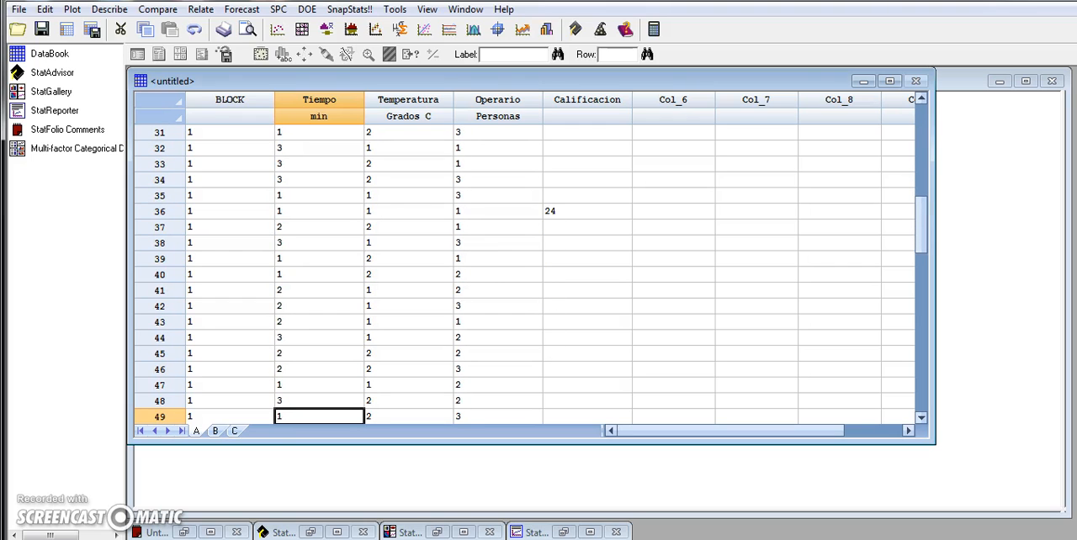
pyautogui.press('Down')
pyautogui.press('Down')
pyautogui.press('Down')
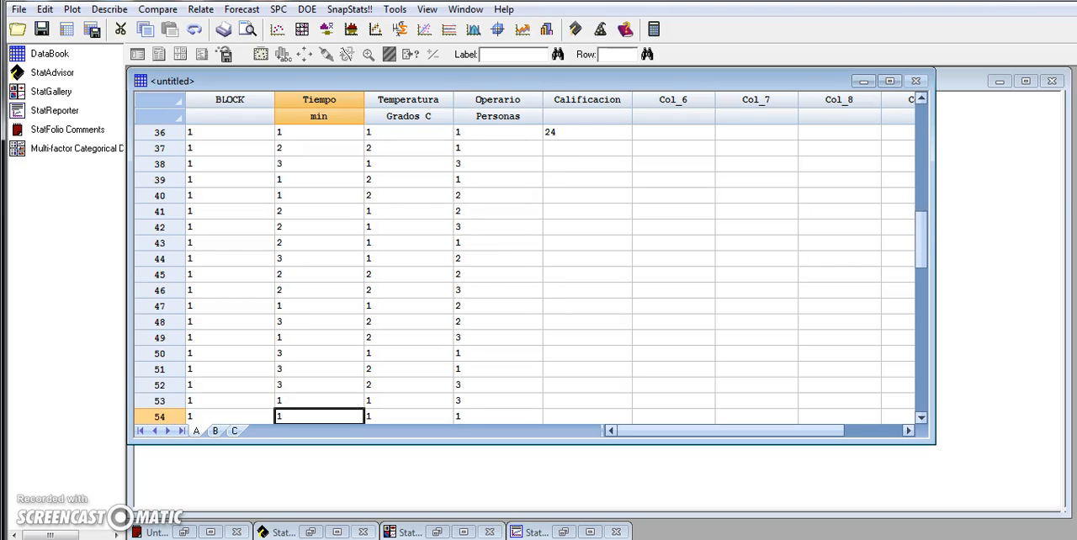
pyautogui.press('Right')
pyautogui.press('Right')
pyautogui.press('Right')
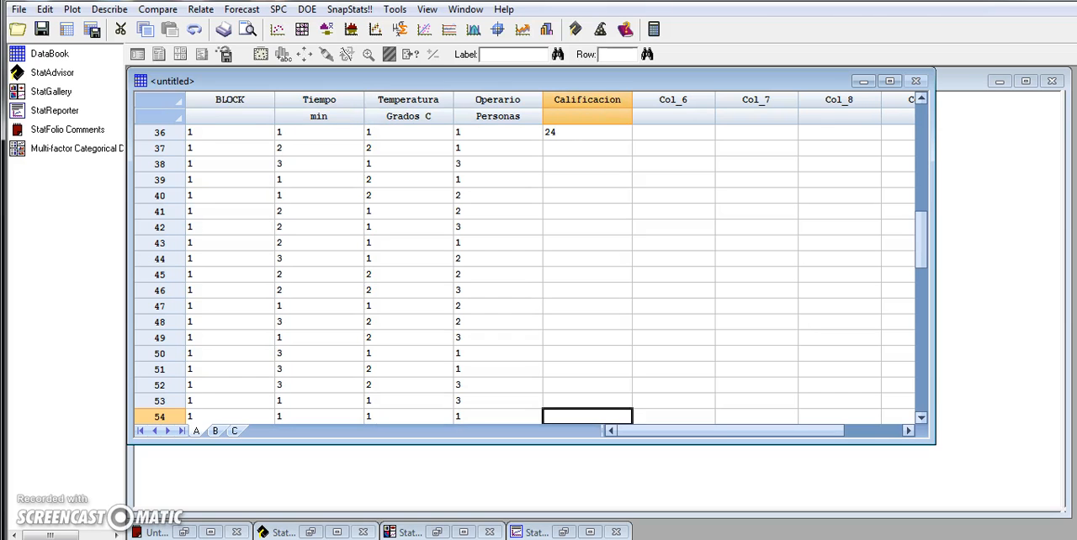
pyautogui.hotkey('alt', 'Tab')
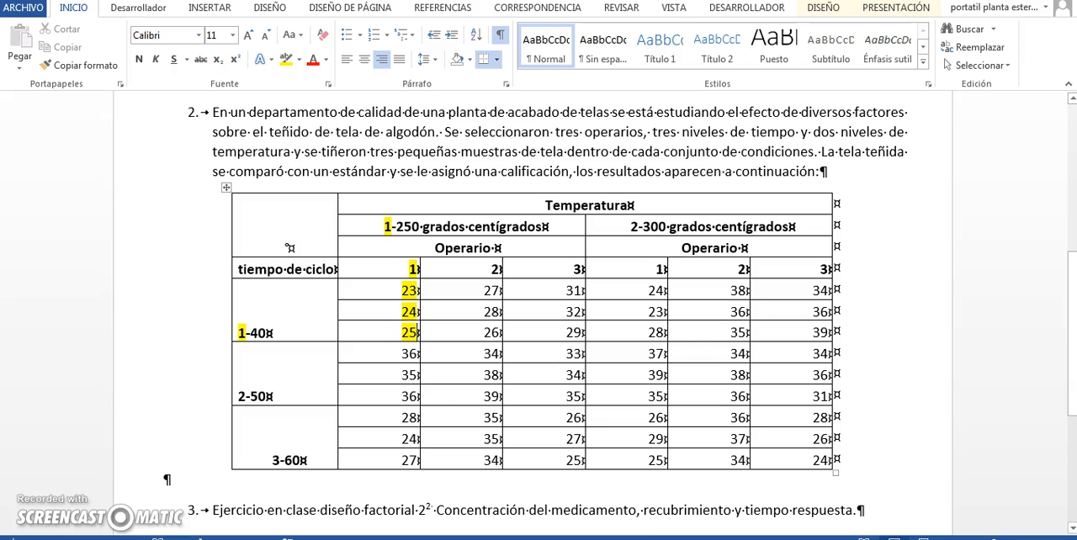
pyautogui.hotkey('alt', 'Tab')
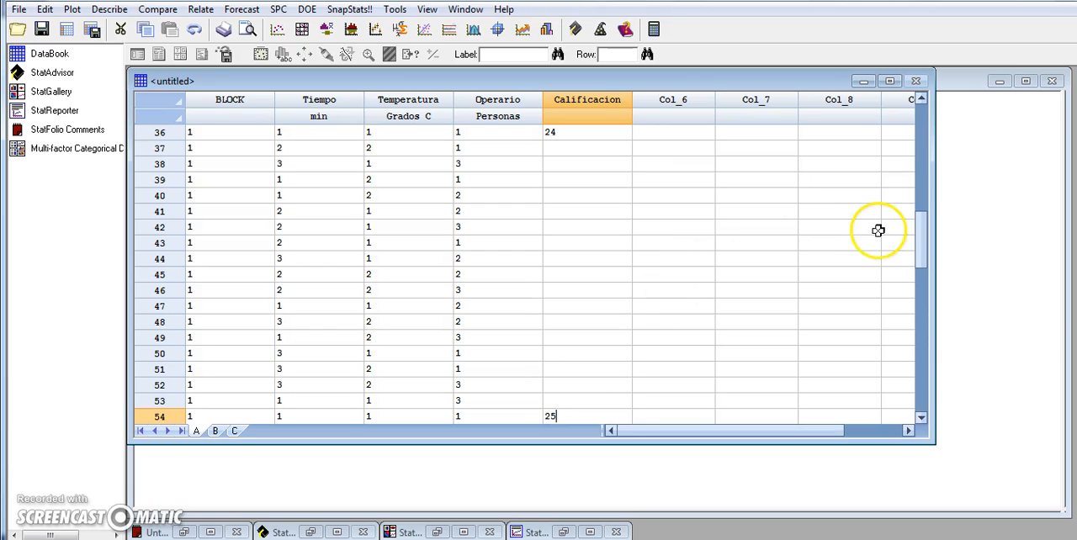
pyautogui.moveTo(923, 238); pyautogui.dragTo(922, 139)
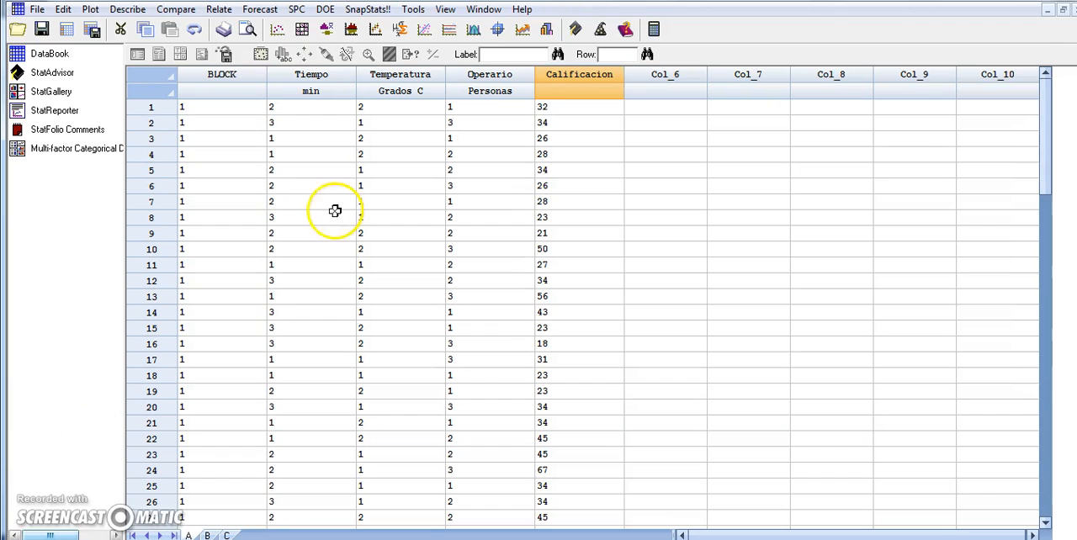
# Check the ratings entered in the Calificacion column, going down from row 1
pyautogui.click(556, 105)
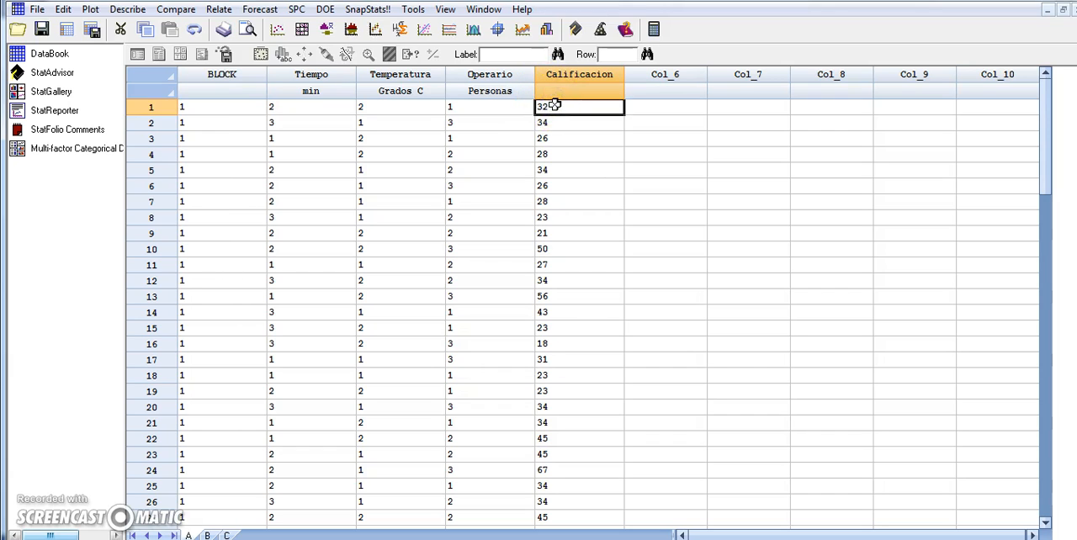
pyautogui.press('Down')
pyautogui.press('Down')
pyautogui.press('Down')
pyautogui.press('Down')
pyautogui.press('Down')
pyautogui.press('Down')
pyautogui.press('Down')
pyautogui.press('Down')
pyautogui.press('Down')
pyautogui.press('Down')
pyautogui.press('Down')
pyautogui.press('Down')
pyautogui.press('Down')
pyautogui.press('Down')
pyautogui.press('Down')
pyautogui.press('Down')
pyautogui.press('Down')
pyautogui.press('Down')
pyautogui.press('Down')
pyautogui.press('Down')
pyautogui.press('Down')
pyautogui.press('Down')
pyautogui.press('Down')
pyautogui.press('Up')
pyautogui.press('Up')
pyautogui.press('Up')
pyautogui.press('Up')
pyautogui.press('Up')
pyautogui.press('Up')
pyautogui.press('Up')
pyautogui.press('Up')
pyautogui.press('Up')
pyautogui.press('Up')
pyautogui.press('Up')
pyautogui.press('Up')
pyautogui.press('Up')
pyautogui.press('Up')
pyautogui.press('Up')
pyautogui.press('Up')
pyautogui.press('Up')
pyautogui.press('Up')
pyautogui.press('Up')
pyautogui.press('Up')
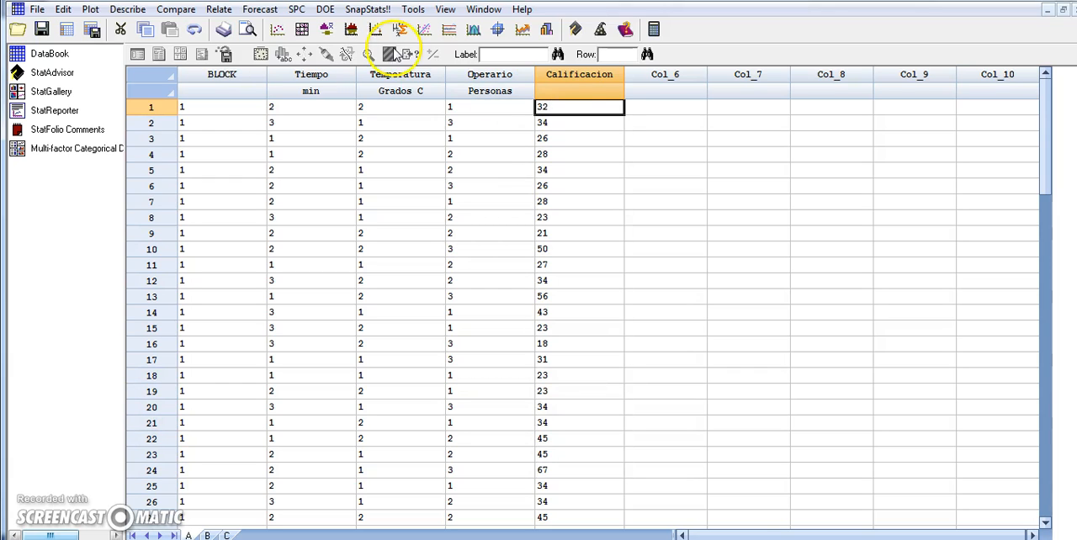
# Analyze the design with Calificacion as the data variable and a maximum order interaction of 2
pyautogui.click(327, 10)
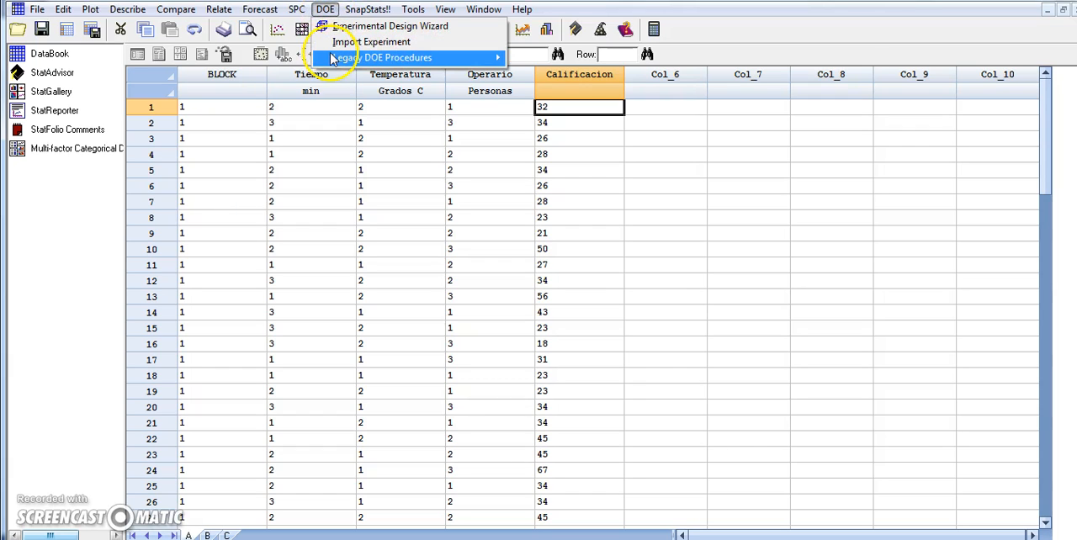
pyautogui.moveTo(331, 59)
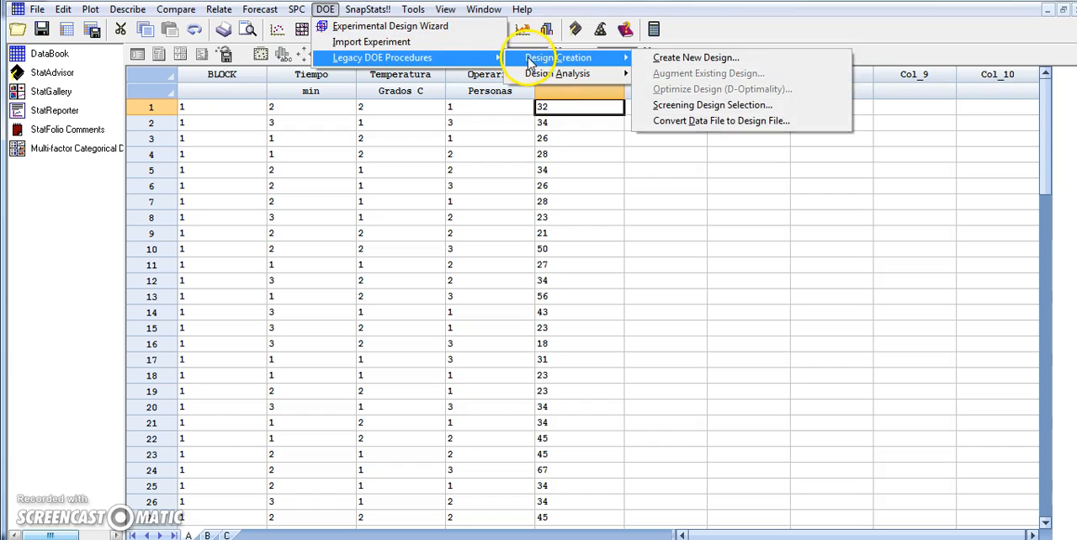
pyautogui.moveTo(529, 73)
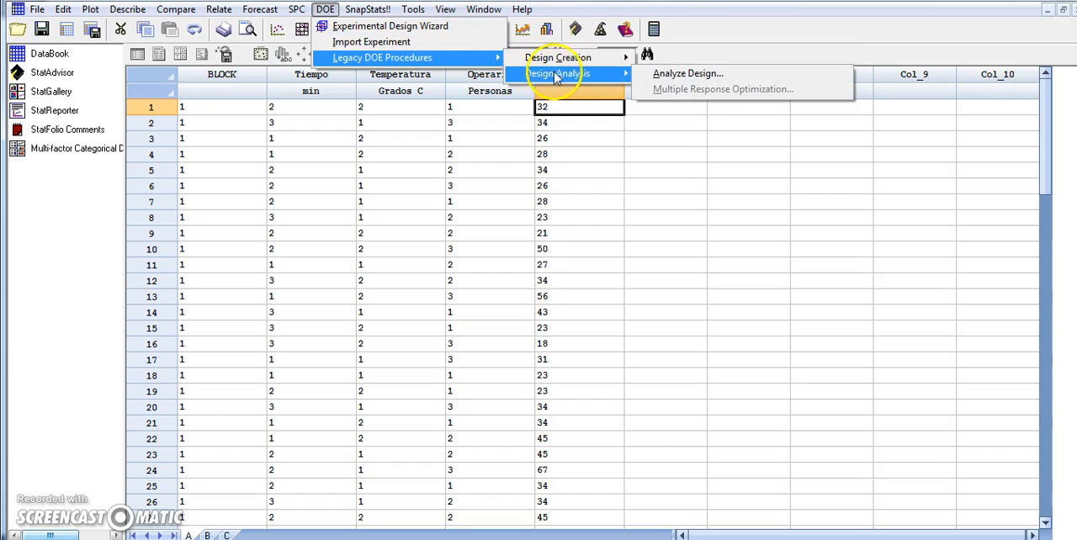
pyautogui.click(648, 76)
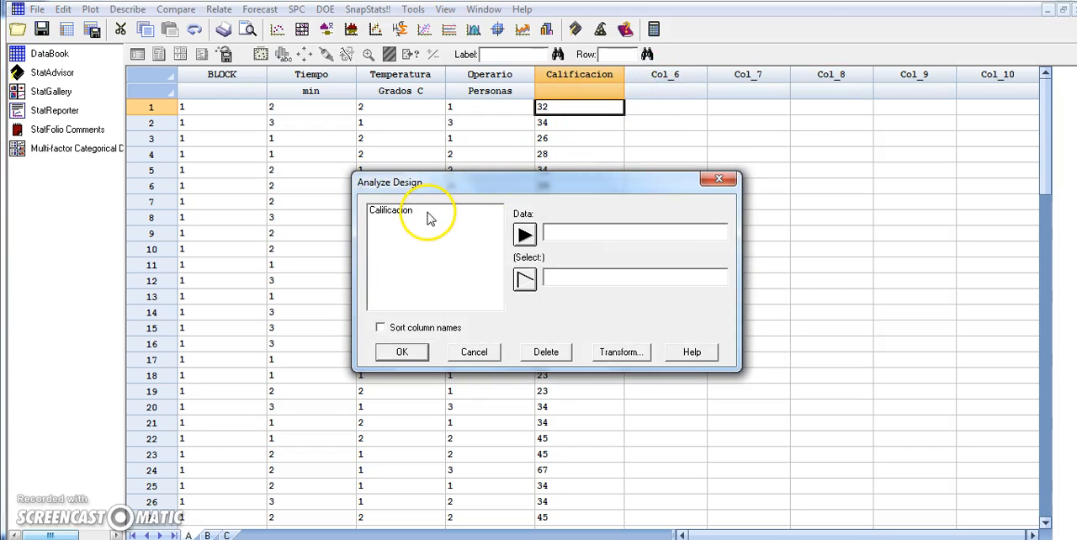
pyautogui.click(427, 215)
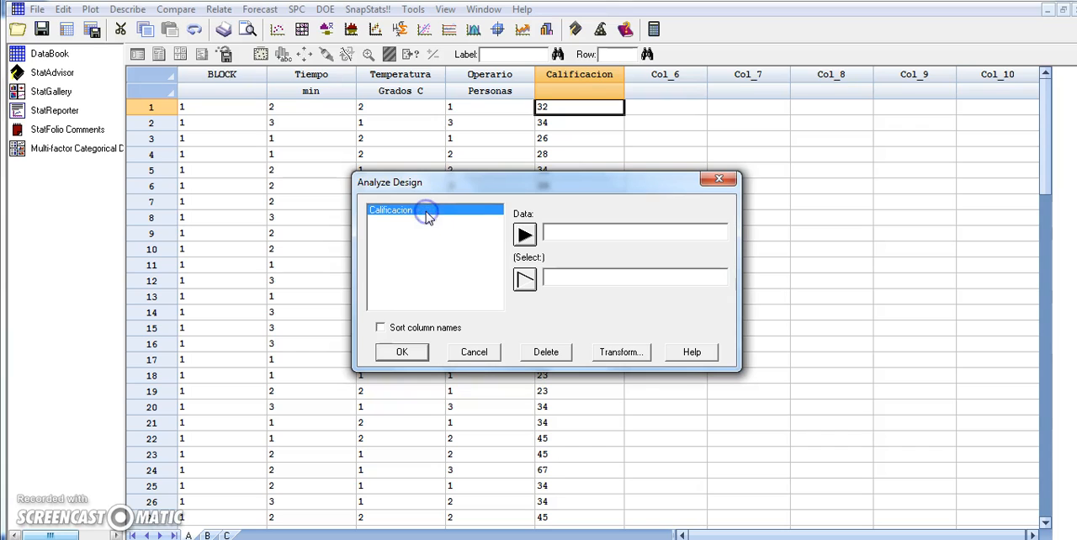
pyautogui.click(524, 235)
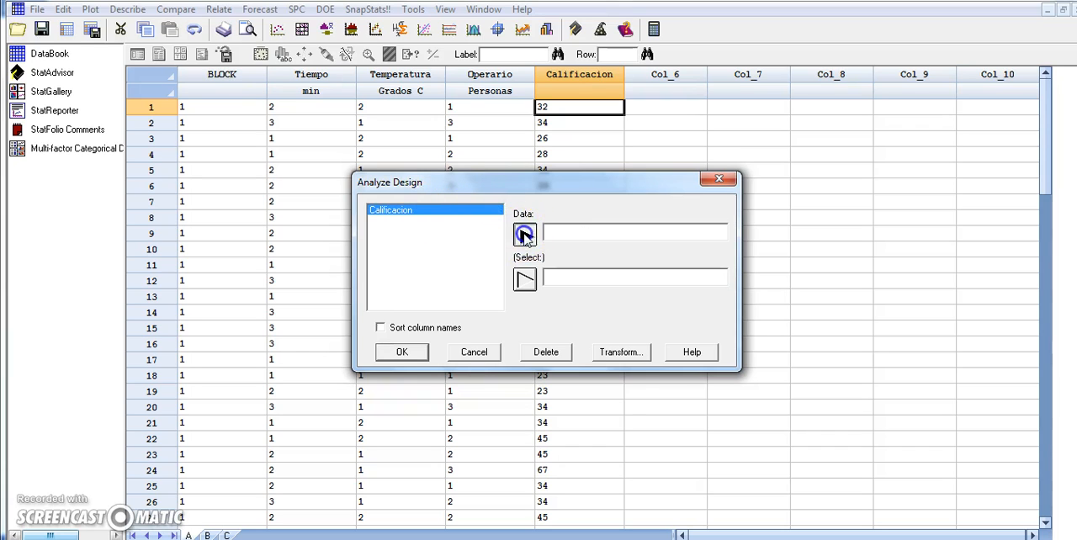
pyautogui.click(402, 353)
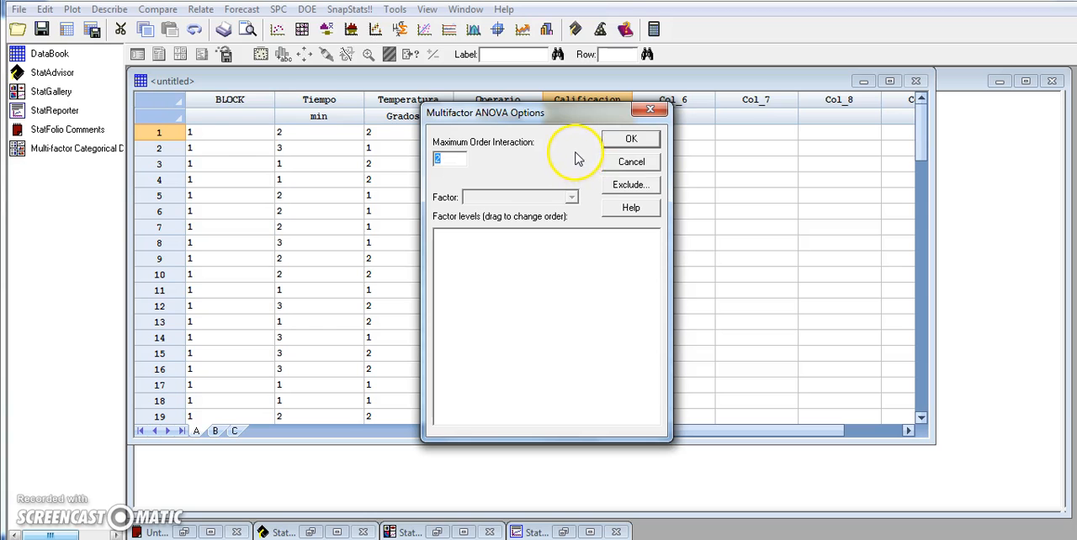
pyautogui.click(630, 141)
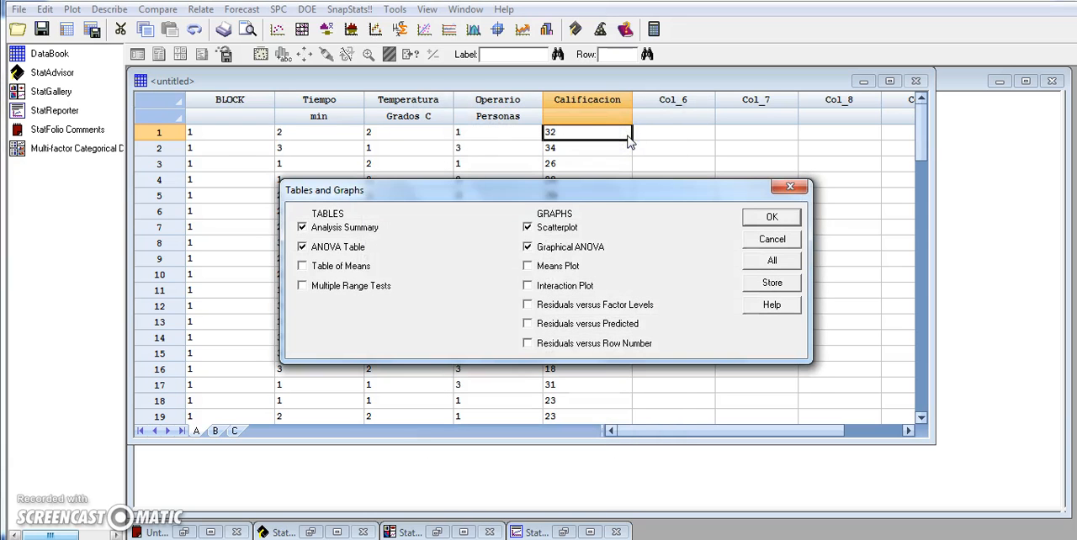
# Output only the Analysis Summary and ANOVA Table without any graphs, and enlarge the ANOVA table pane
pyautogui.click(528, 227)
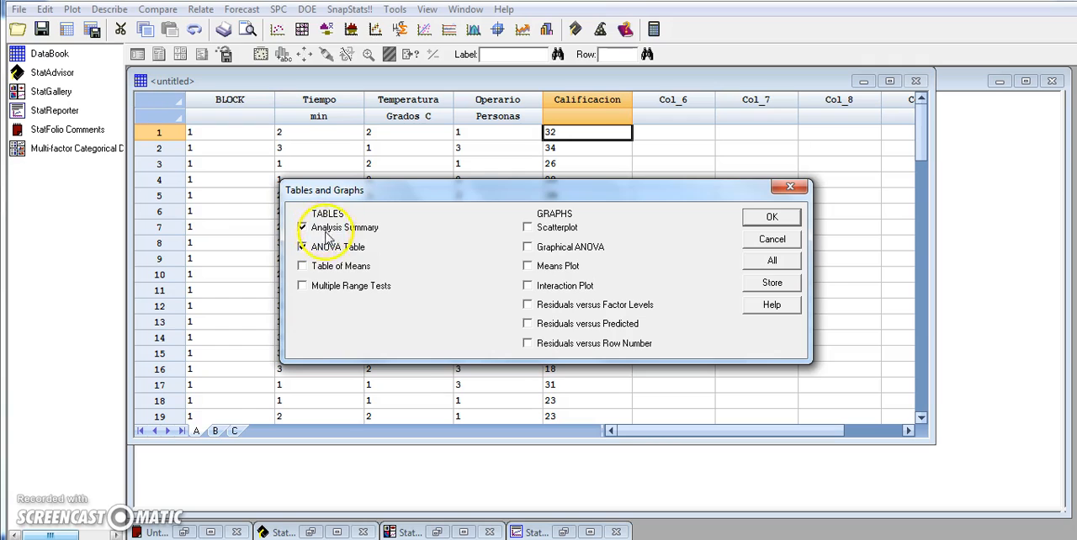
pyautogui.click(771, 220)
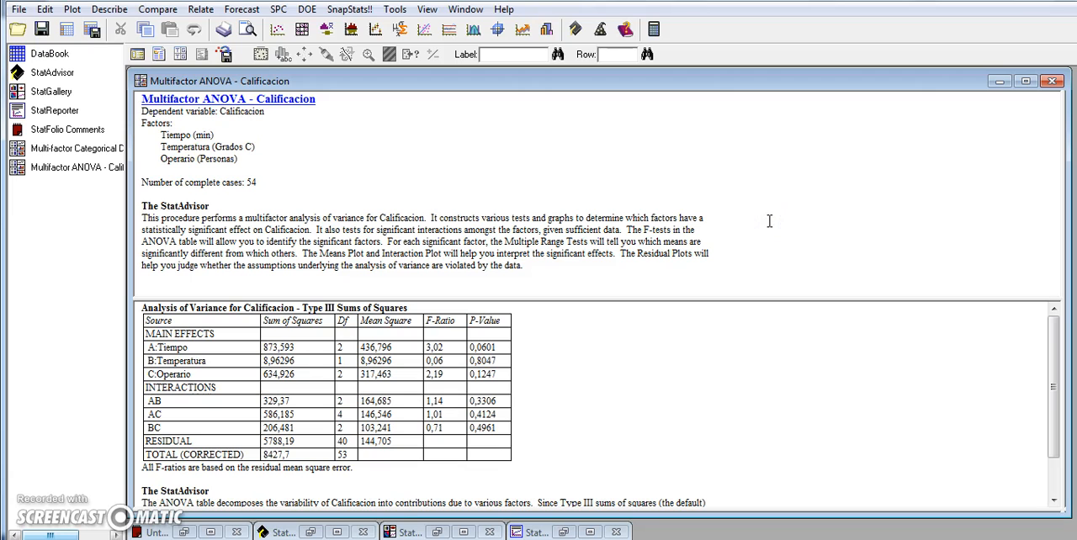
pyautogui.doubleClick(651, 373)
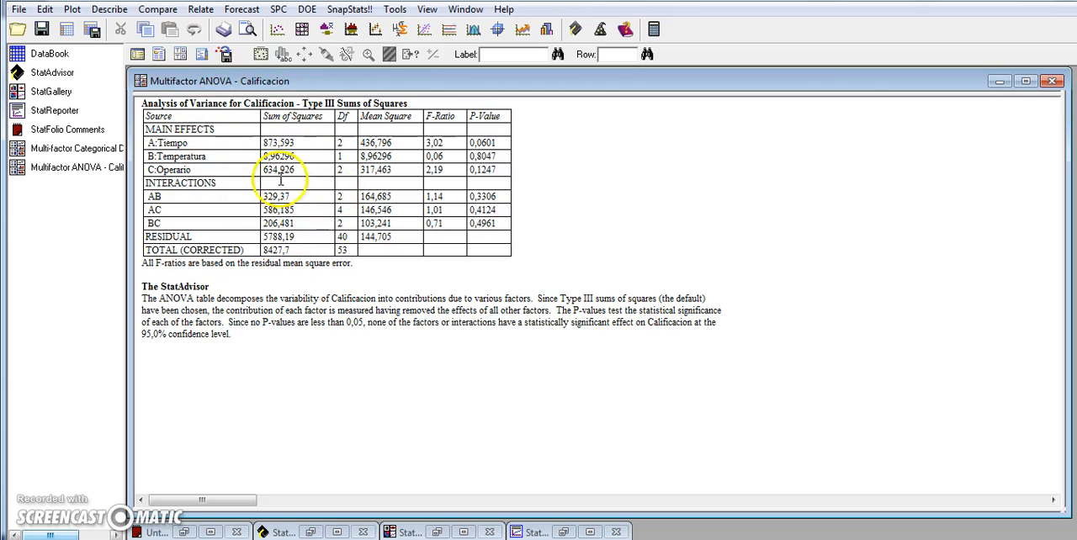
# Examine the P-values of the main effects Tiempo, Temperatura and Operario and of the interactions AB, AC and BC
pyautogui.click(194, 141)
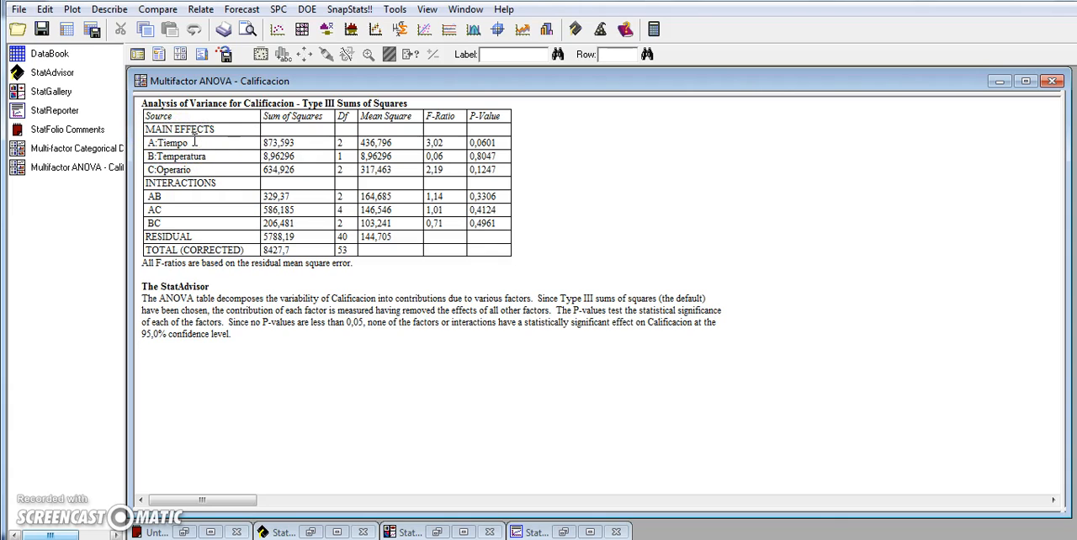
pyautogui.click(212, 158)
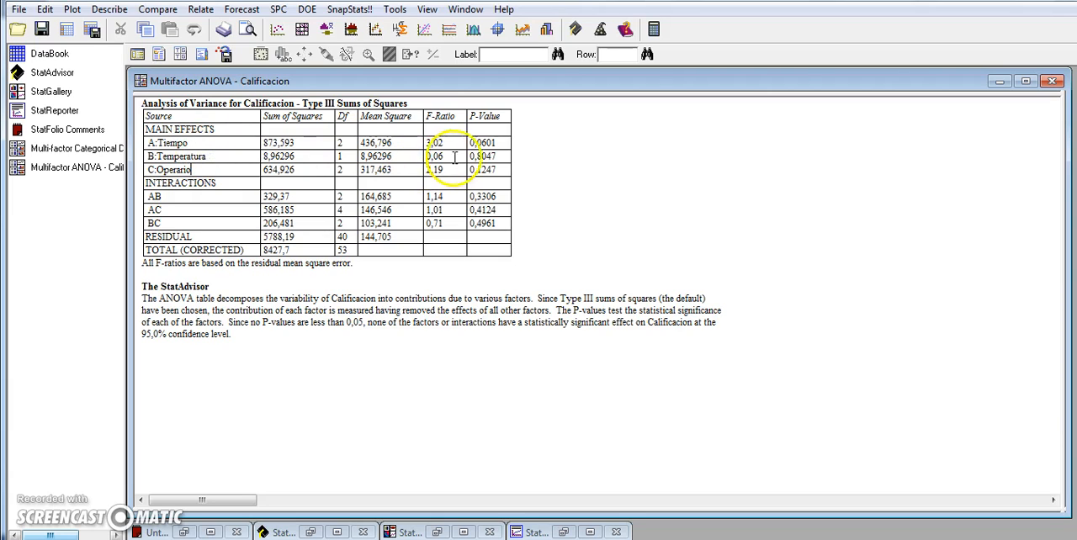
pyautogui.click(478, 150)
pyautogui.moveTo(477, 150); pyautogui.dragTo(493, 166)
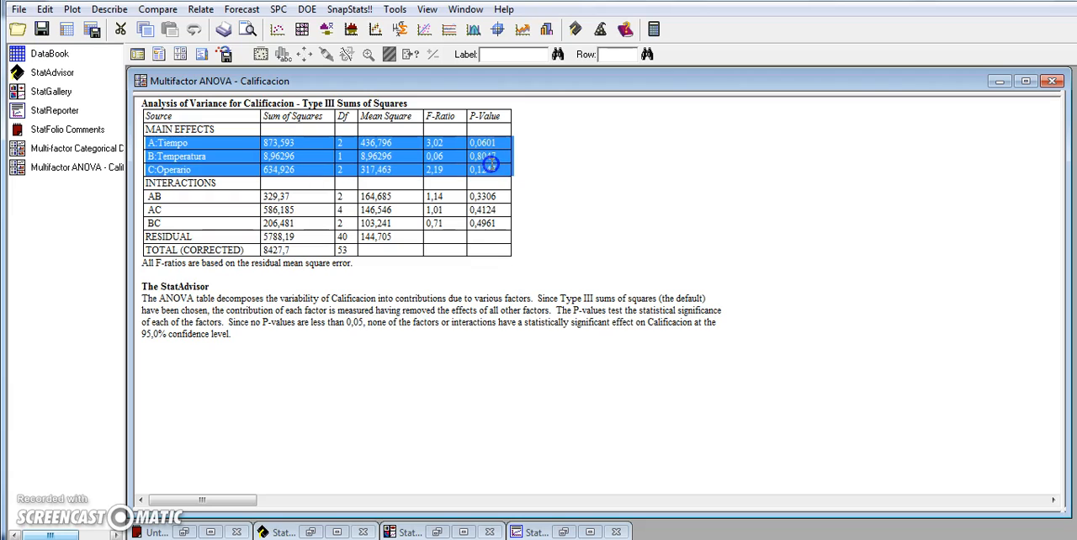
pyautogui.click(394, 198)
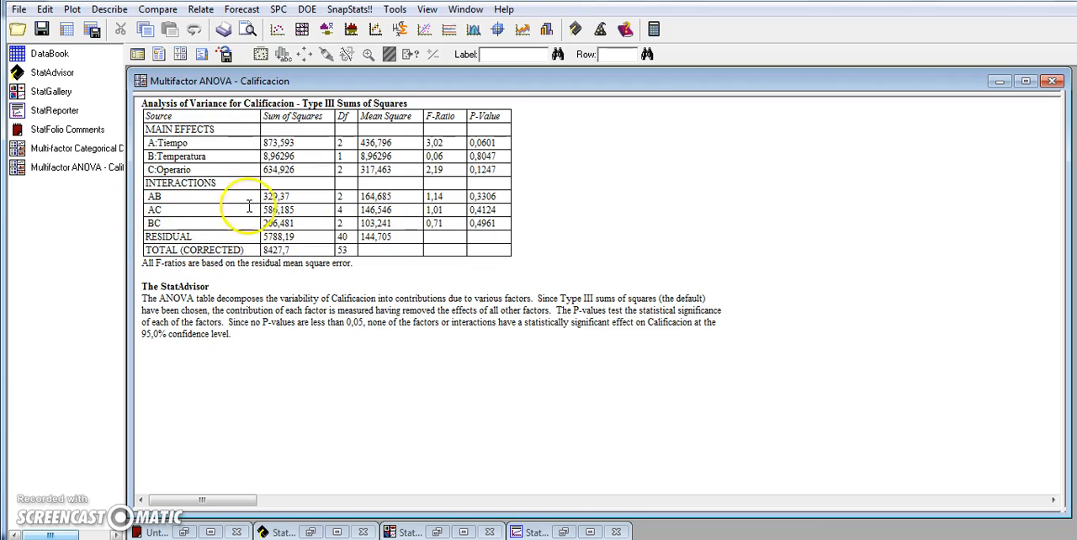
pyautogui.moveTo(472, 196); pyautogui.dragTo(495, 227)
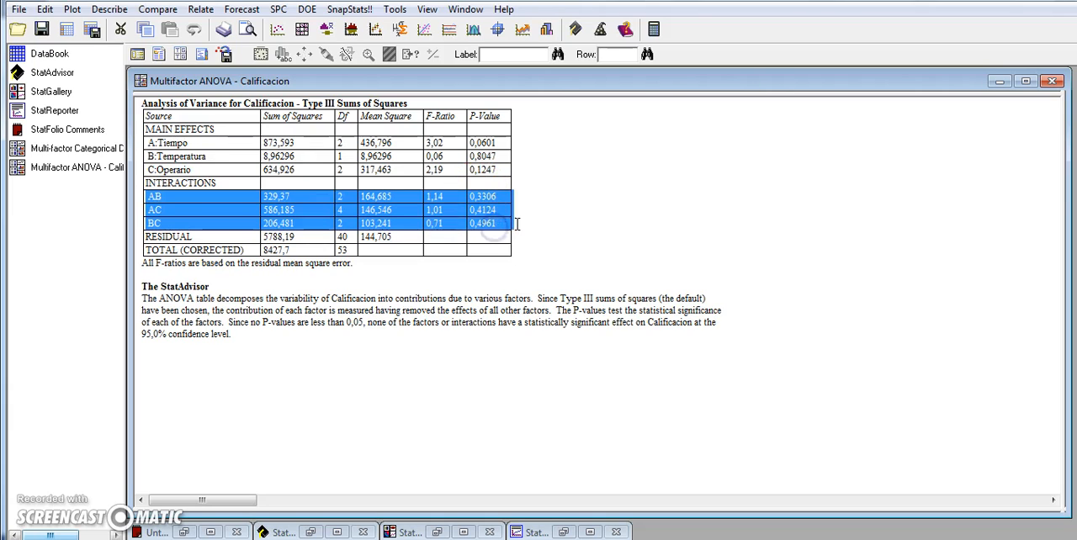
pyautogui.click(498, 172)
pyautogui.moveTo(481, 143); pyautogui.dragTo(486, 225)
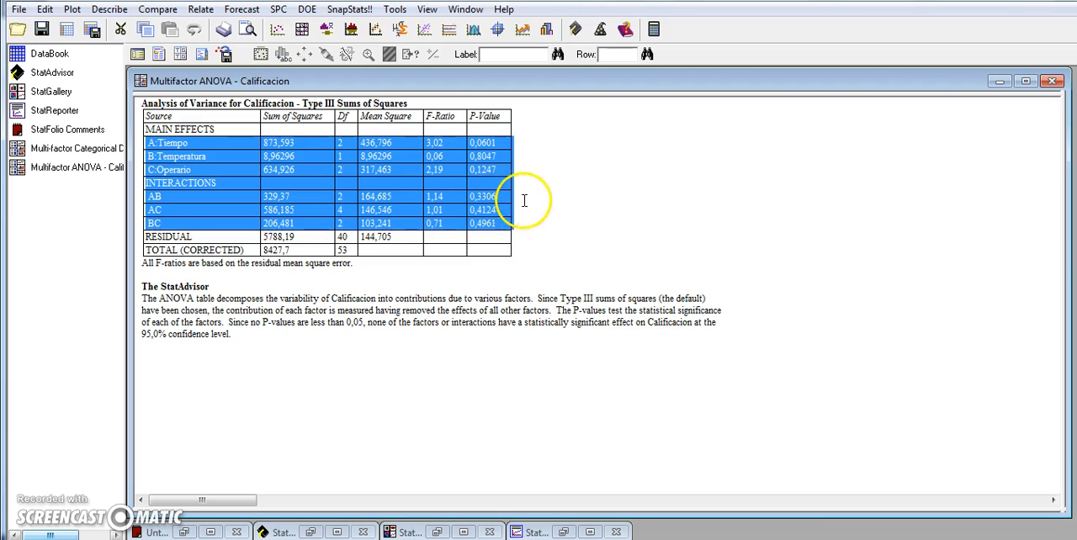
pyautogui.click(486, 242)
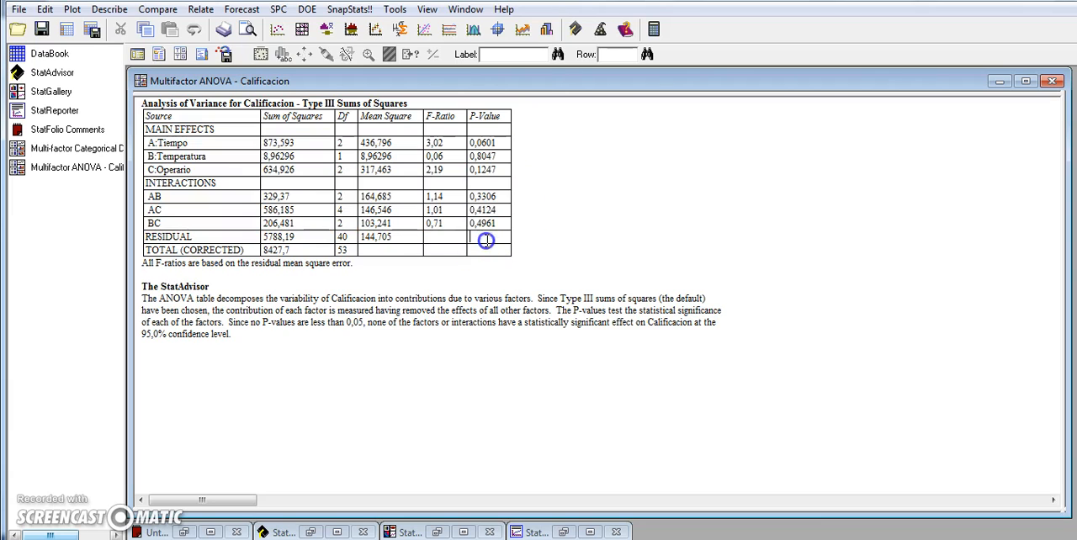
pyautogui.click(224, 143)
pyautogui.click(188, 223)
pyautogui.click(217, 156)
pyautogui.click(178, 197)
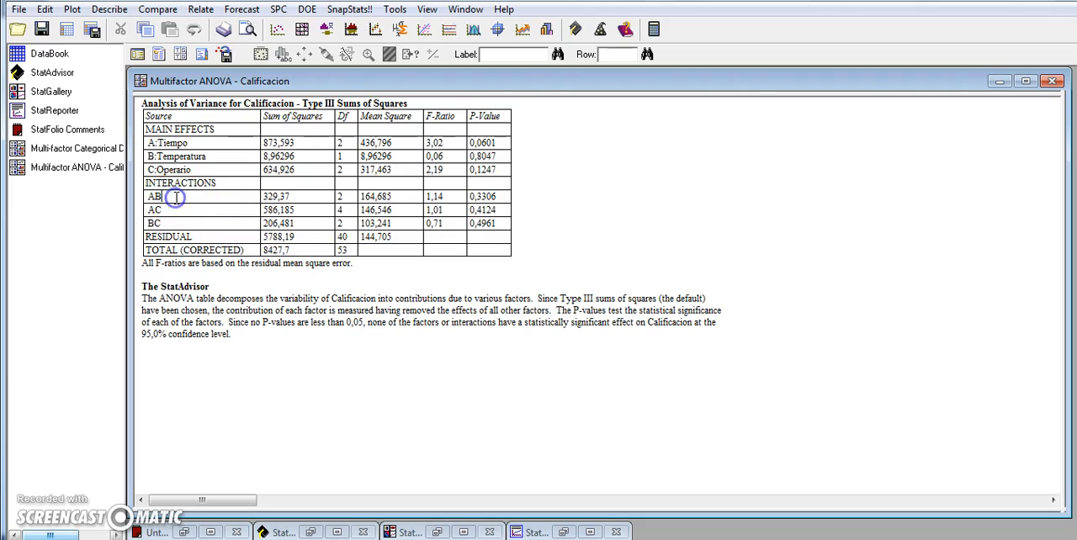
pyautogui.click(158, 143)
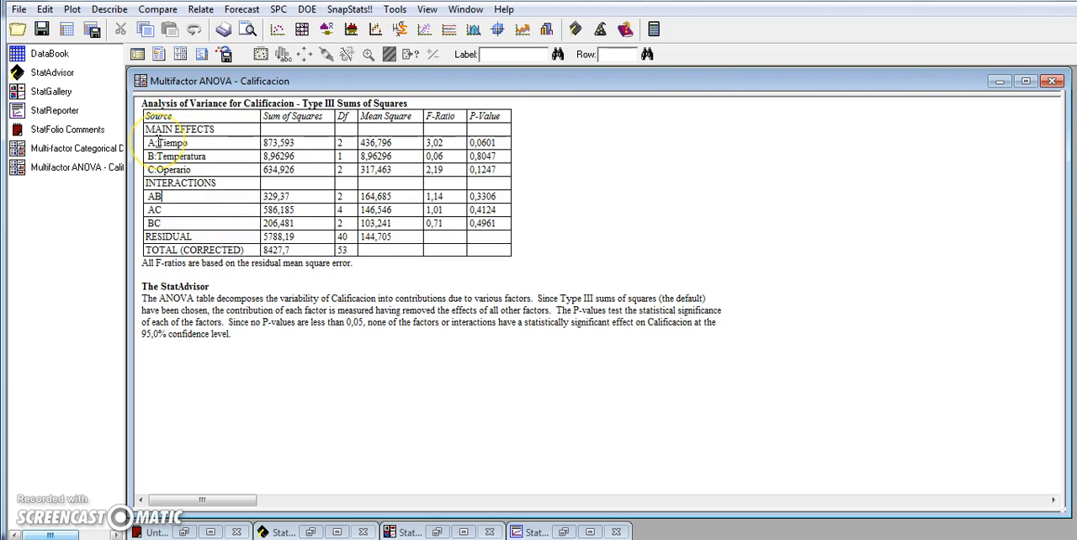
pyautogui.click(159, 143)
pyautogui.click(201, 54)
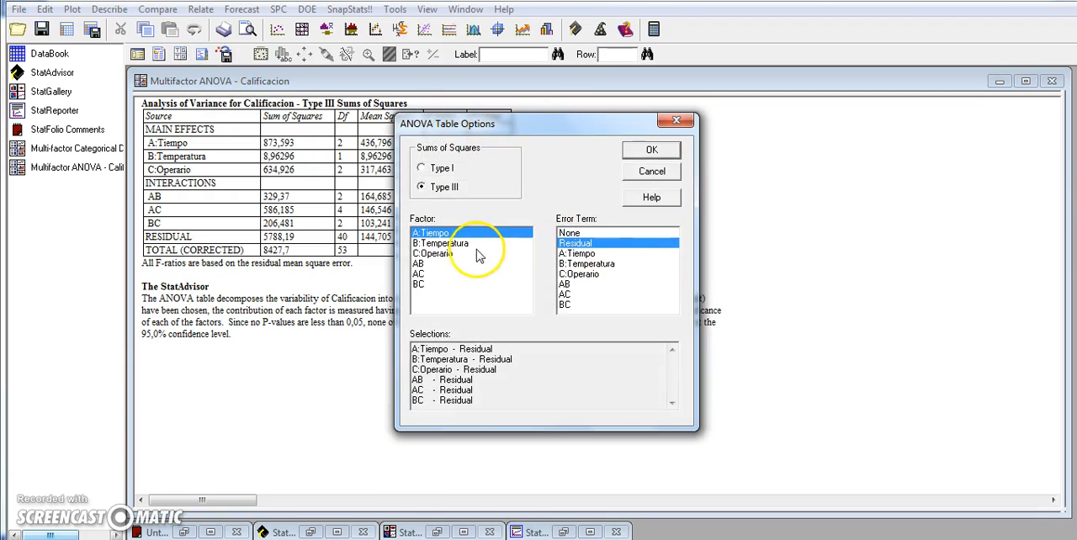
pyautogui.click(658, 155)
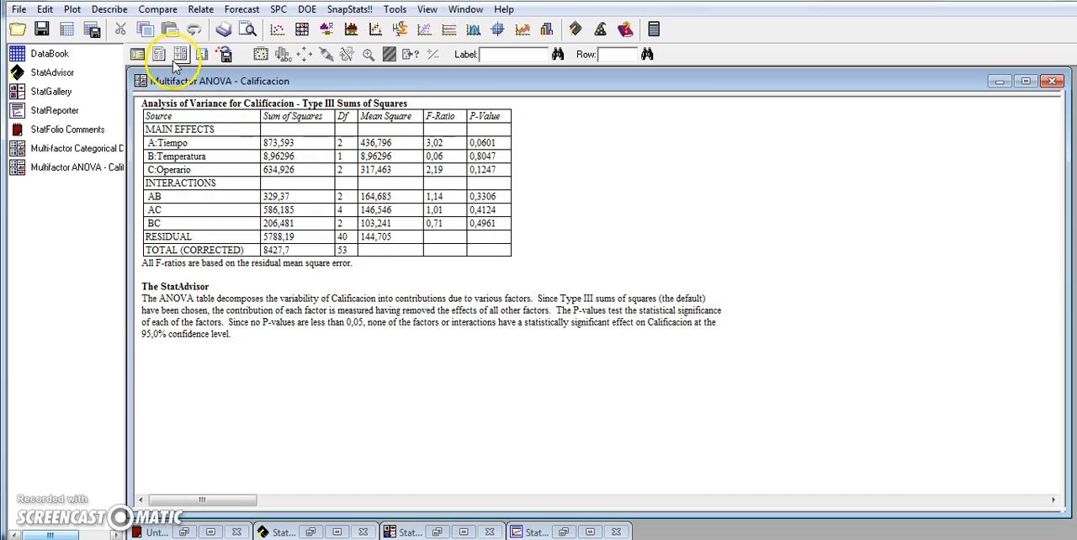
pyautogui.click(180, 54)
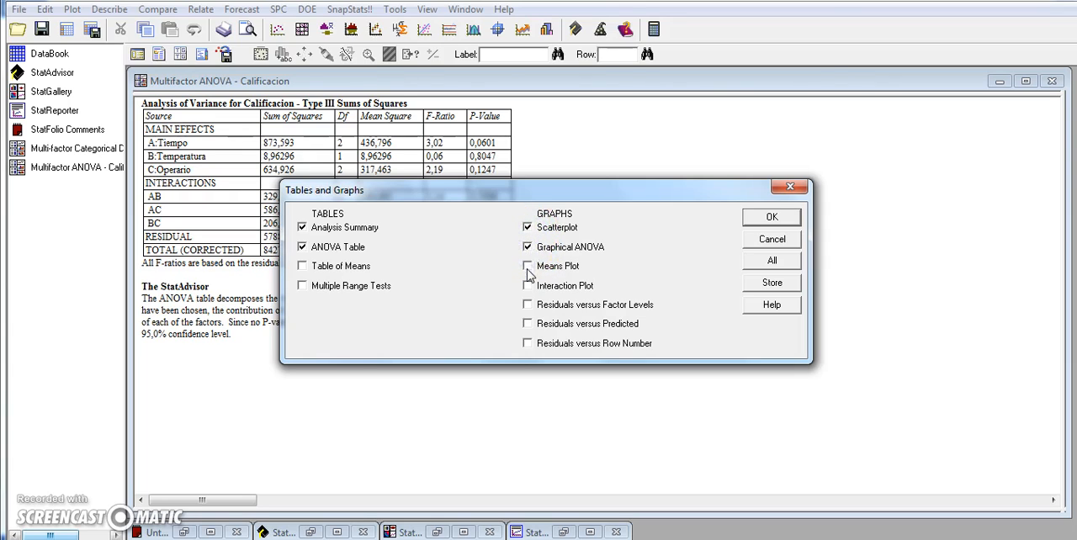
pyautogui.click(528, 285)
pyautogui.click(528, 246)
pyautogui.click(528, 227)
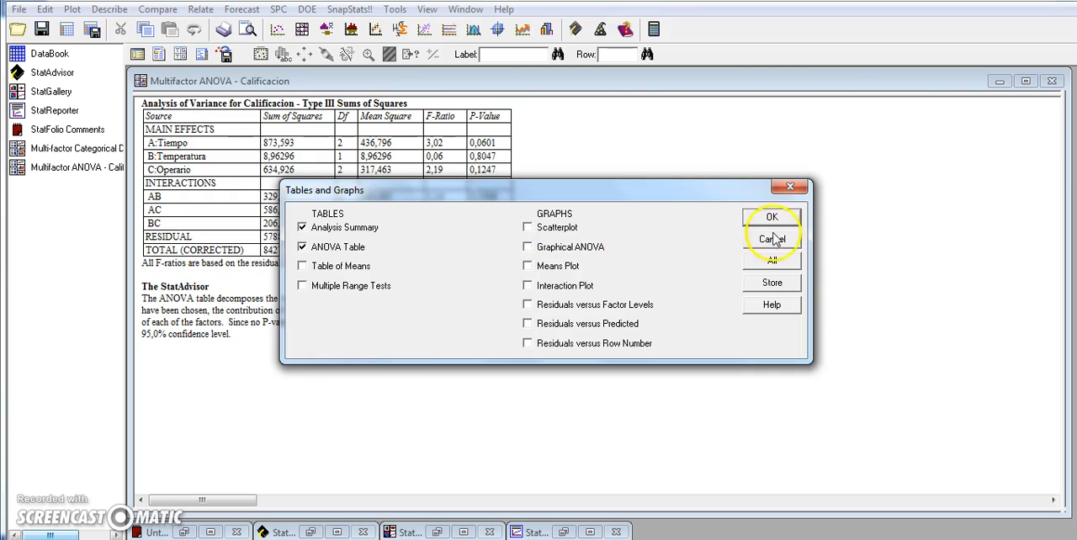
pyautogui.click(791, 186)
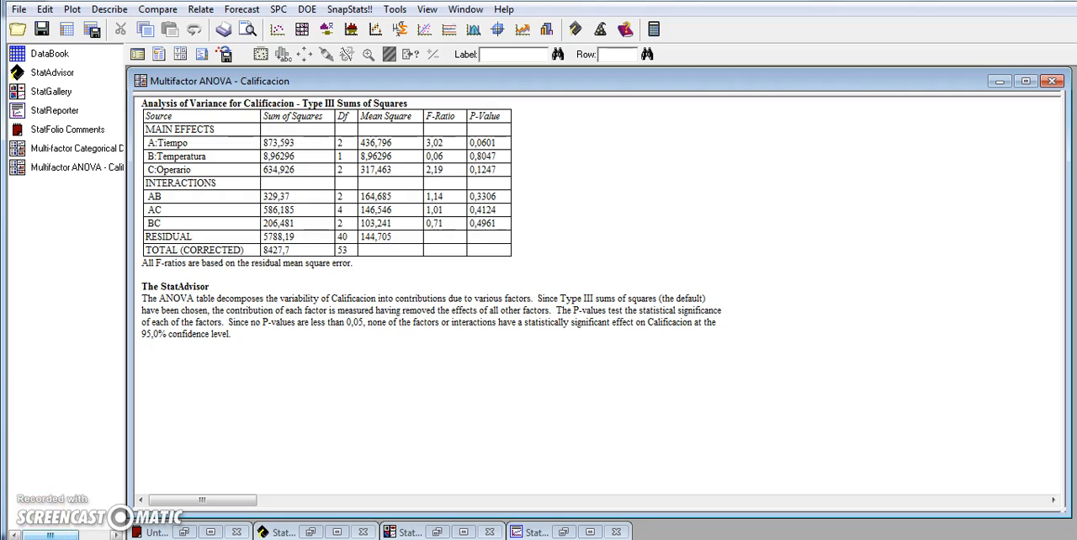
# Switch the ANOVA table to Type I sums of squares and review the P-values of the factors and interactions
pyautogui.click(431, 301)
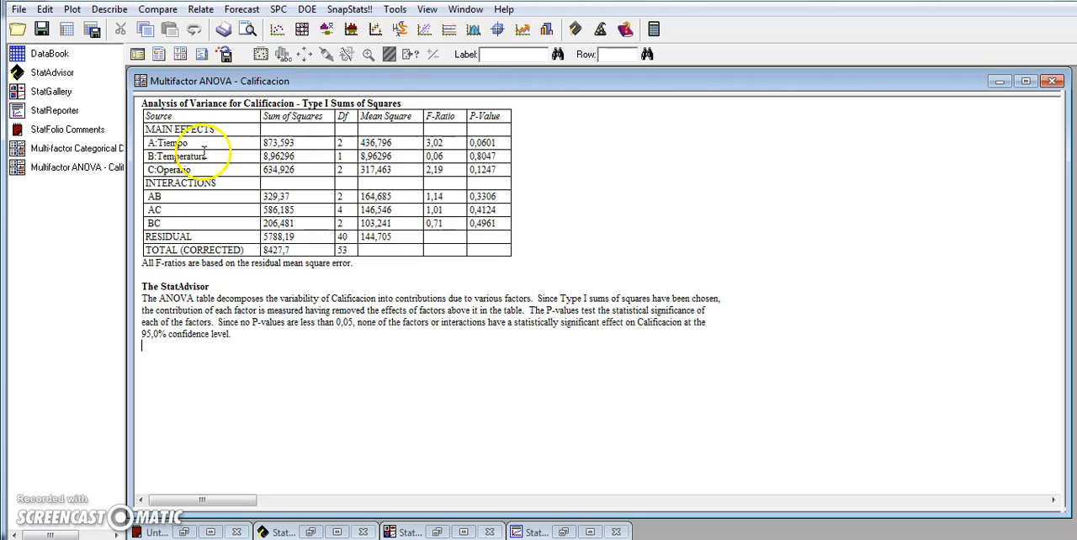
pyautogui.doubleClick(480, 143)
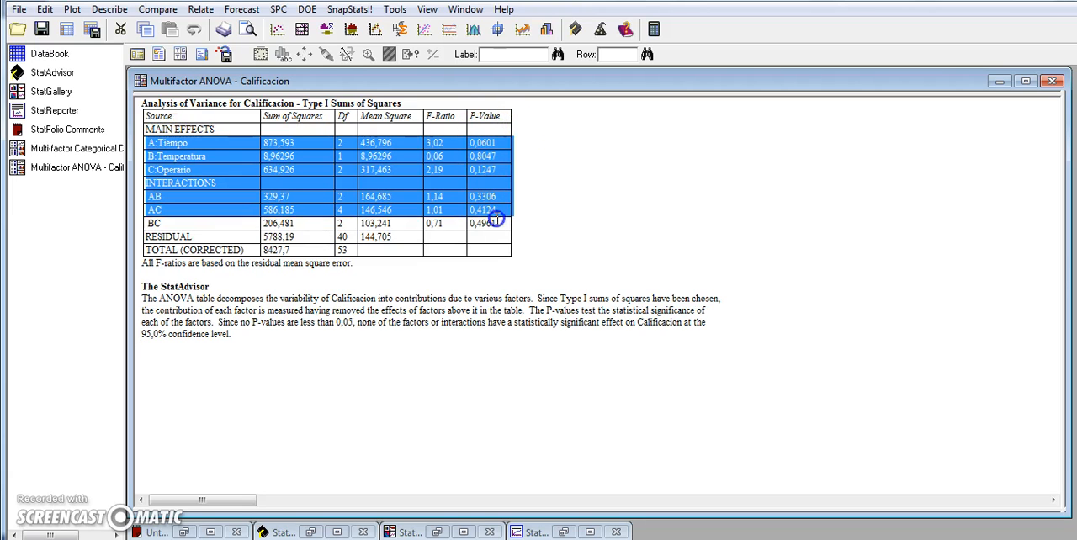